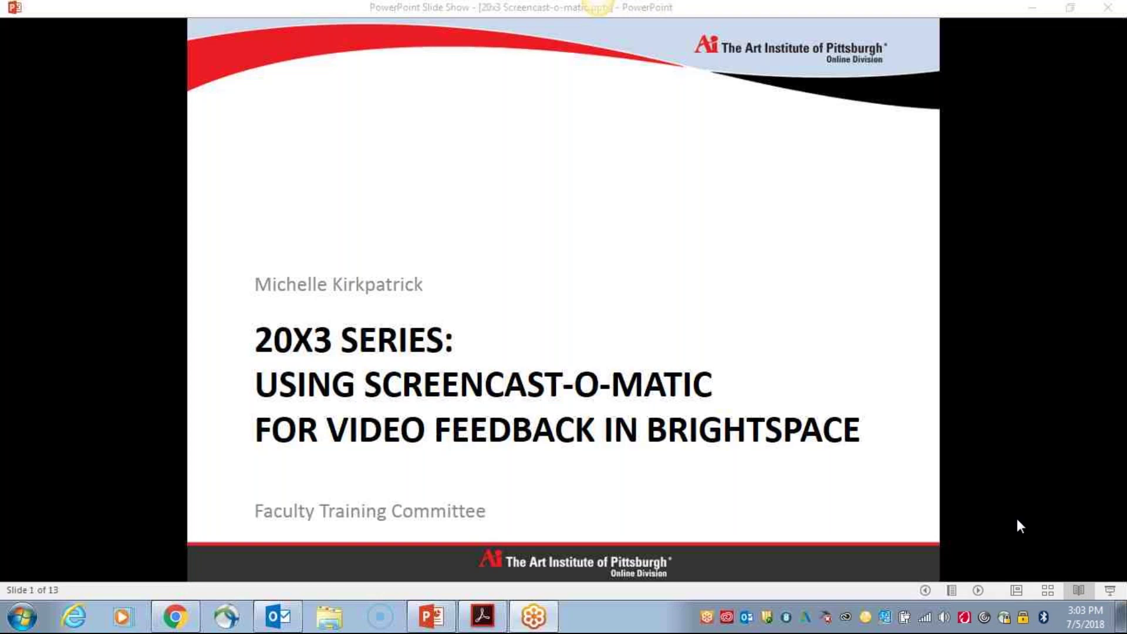
Advance the slide show past the benefits slide to slide 3, the free download link
left_click(576, 297)
key("Right")
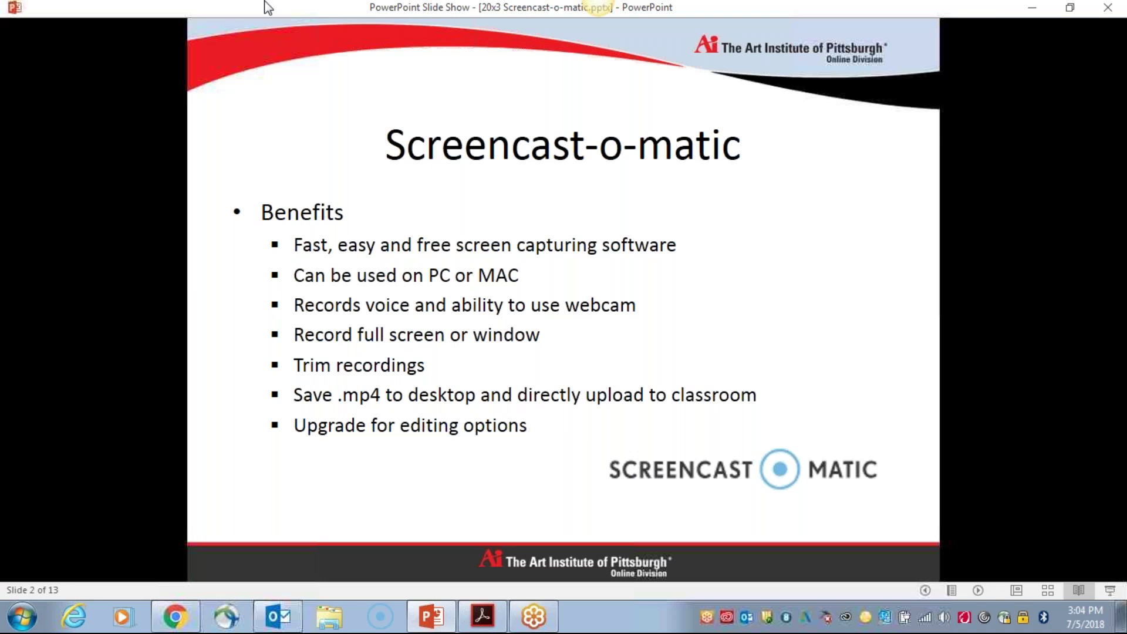
left_click(360, 185)
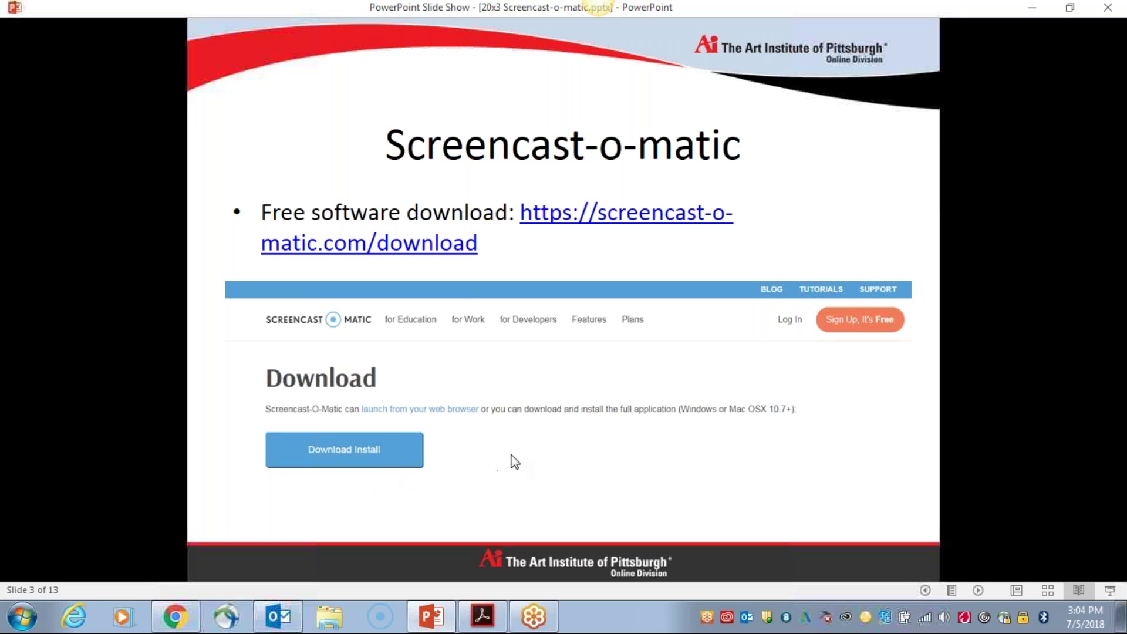
Advance to slide 4, listing classroom uses like personalized feedback and welcome videos
left_click(348, 125)
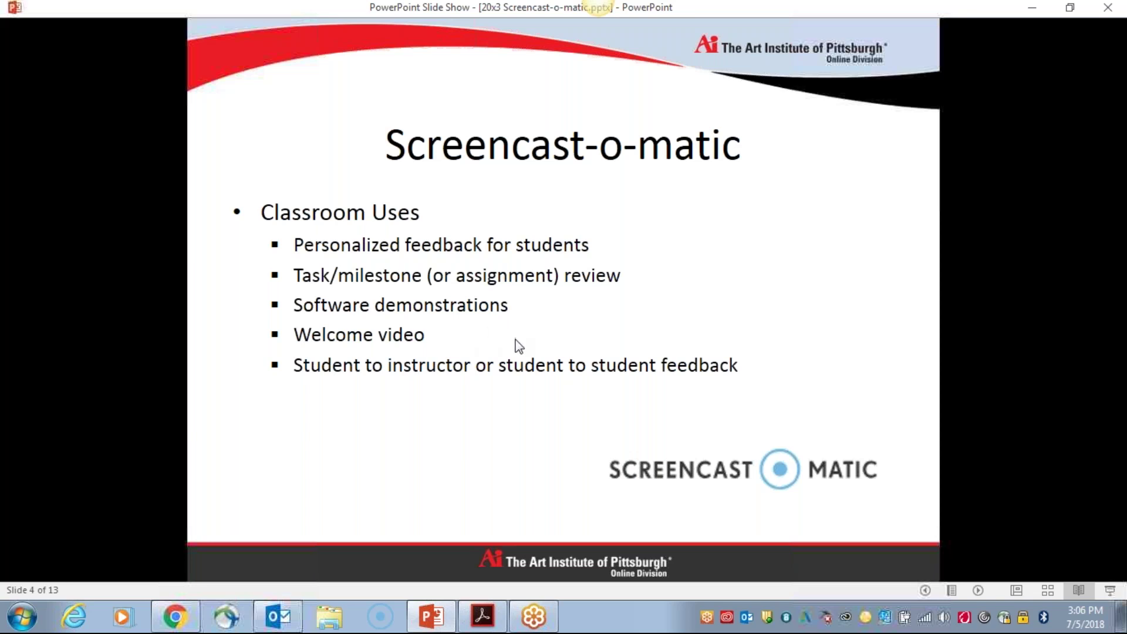
Advance the slide show to slide 5, the Before Recording tips
key("Right")
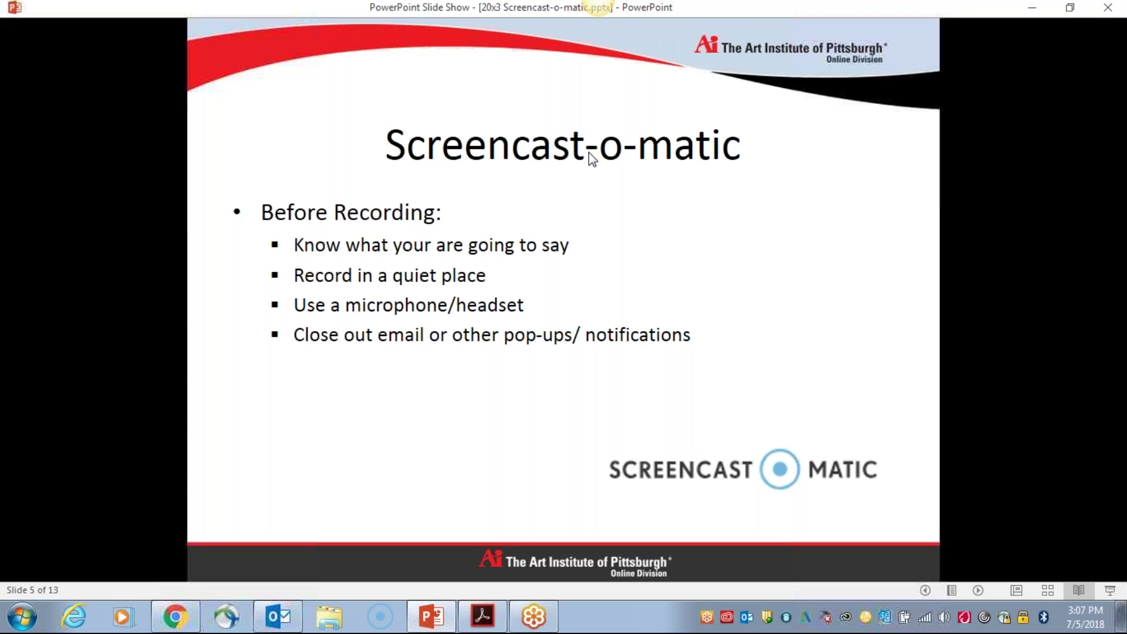
Advance through the During Recording slide to slide 7, the After Recording steps
left_click(593, 292)
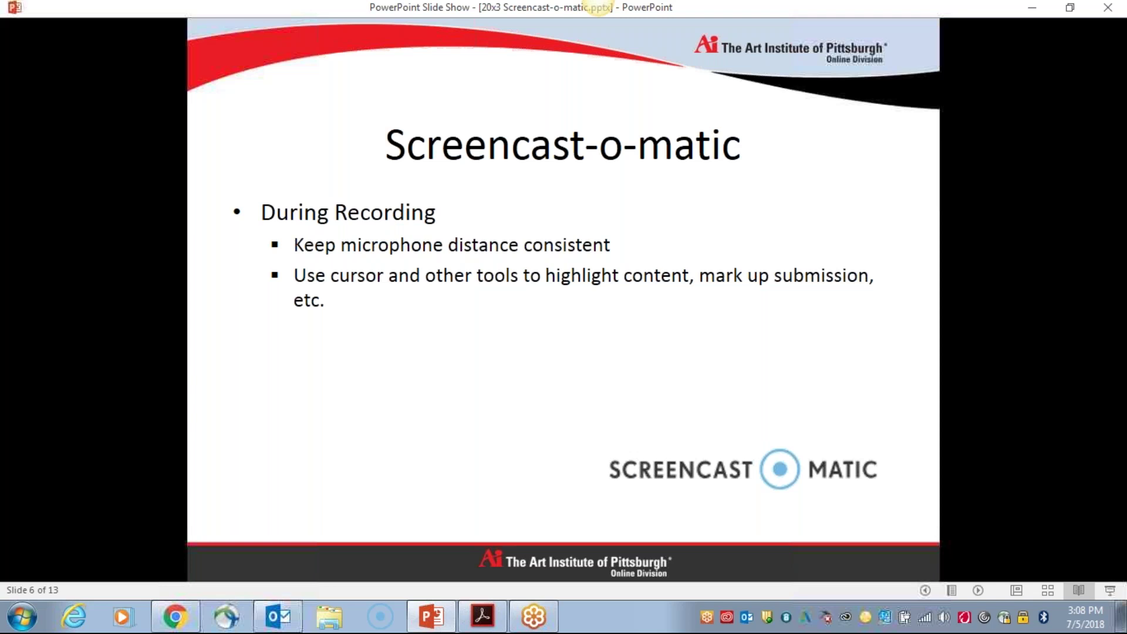
key("Right")
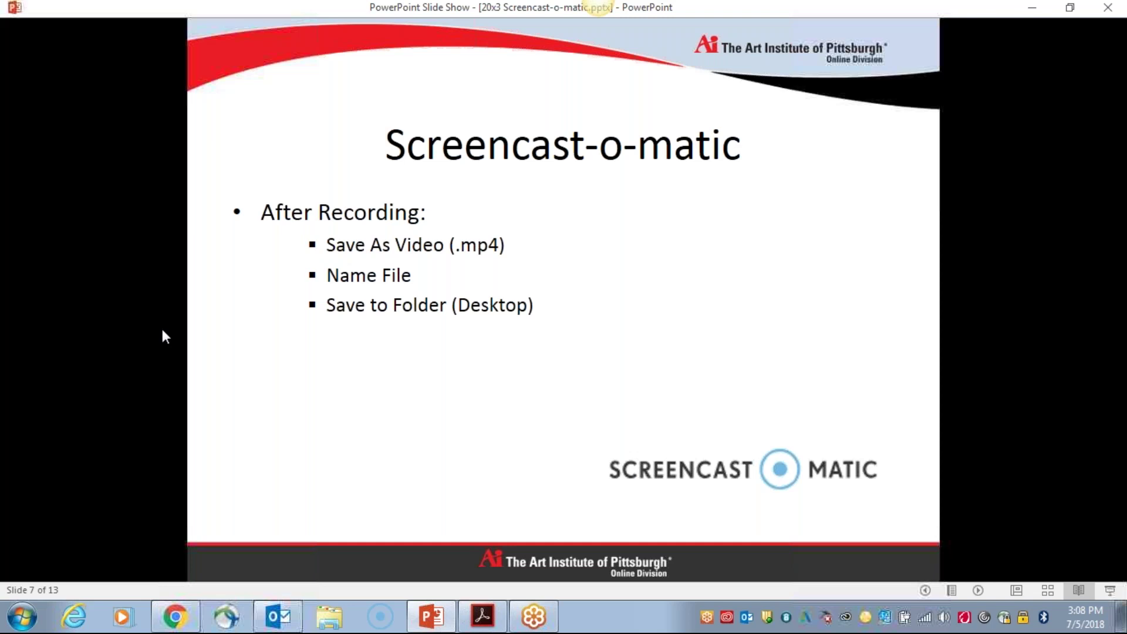
Skip past the Demo slide, then show the download page and Milestone 5 Task 1 discussion in Chrome
left_click(428, 424)
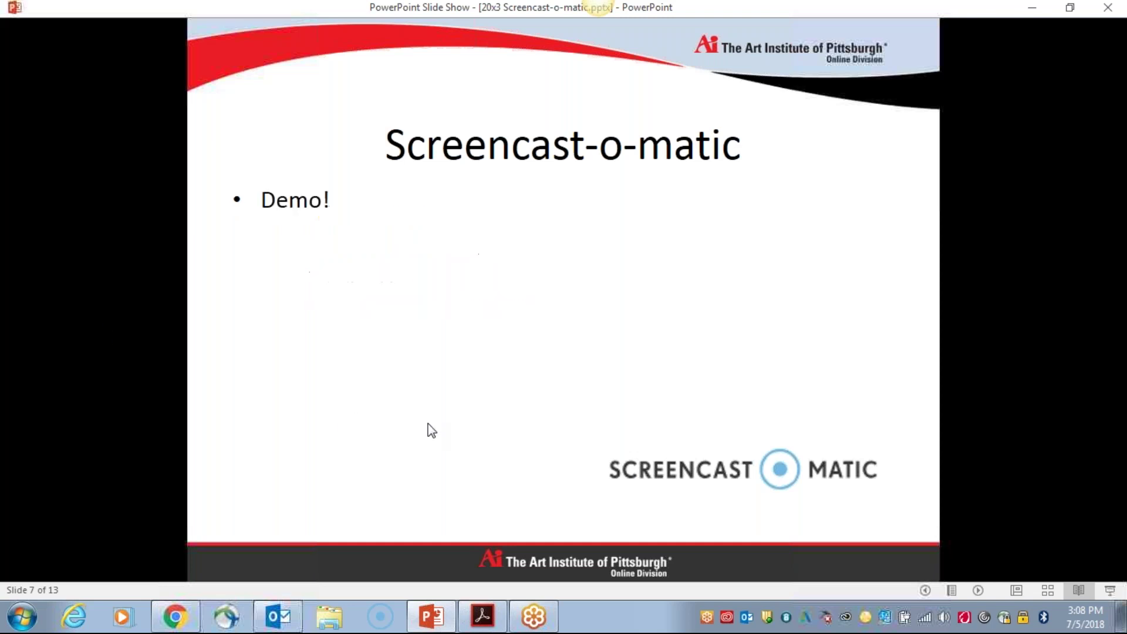
left_click(428, 431)
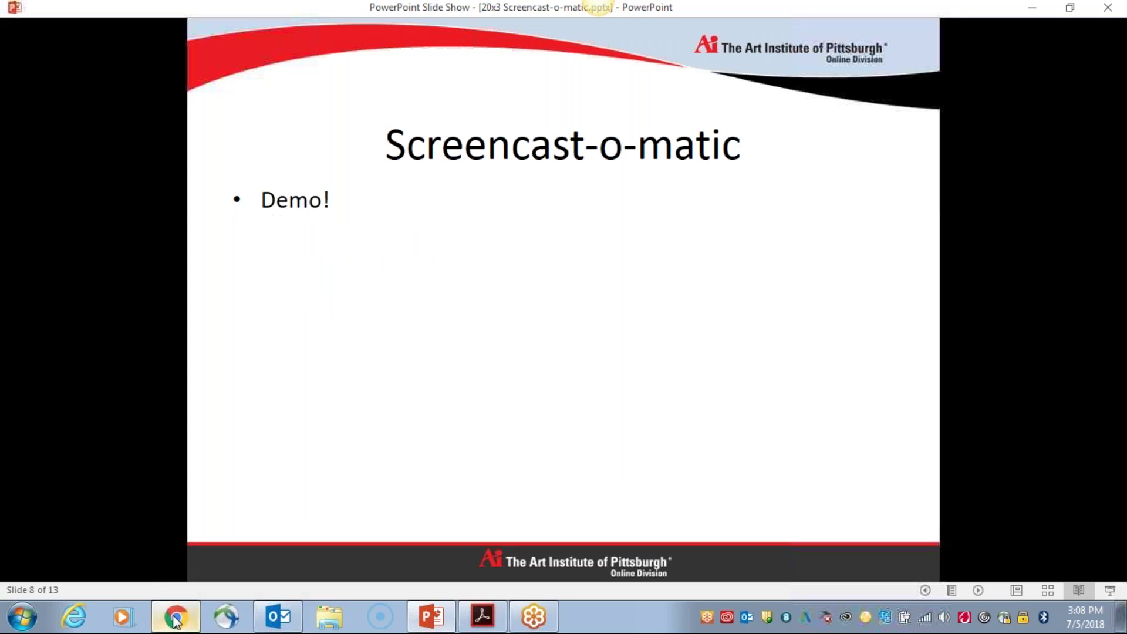
left_click(191, 616)
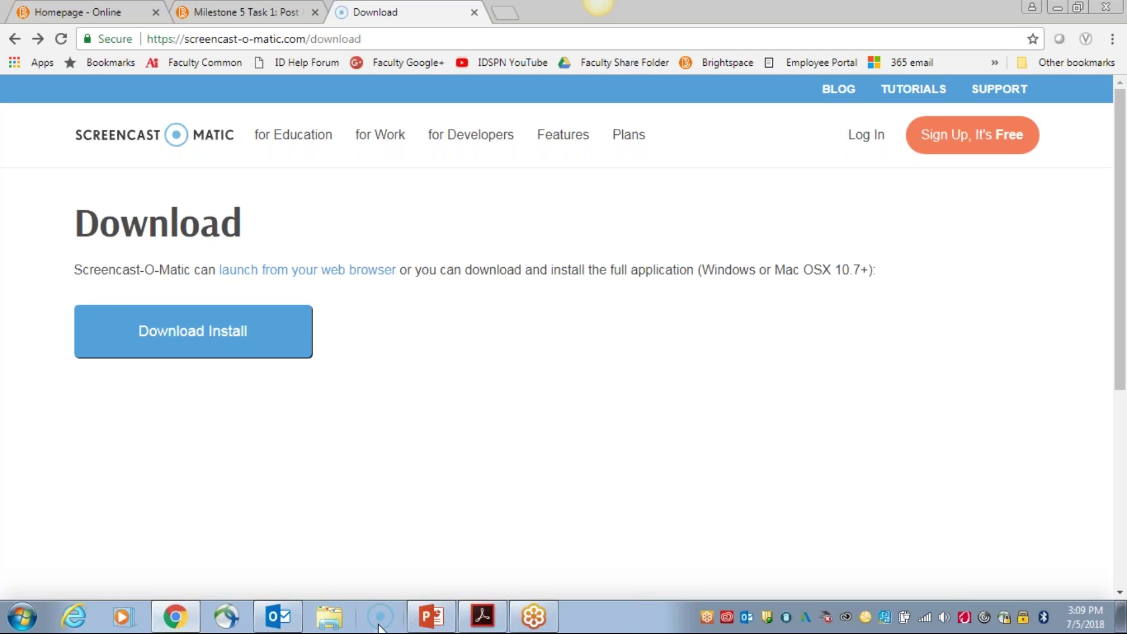
mouse_move(379, 629)
left_click(260, 18)
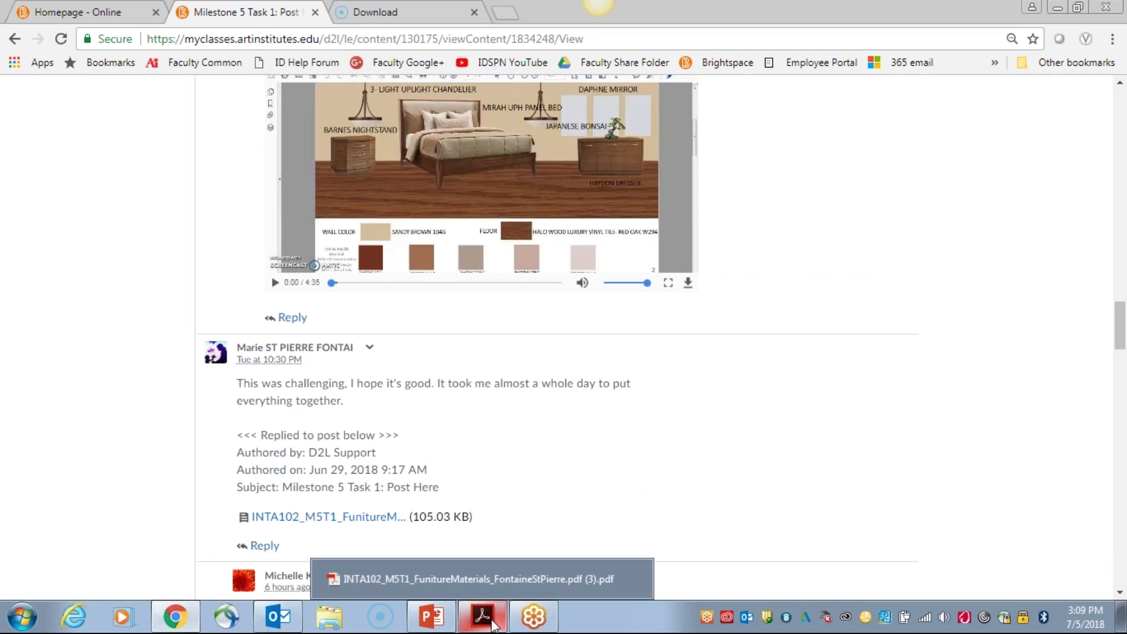
Bring the student's attached furniture-materials PDF forward in Adobe Acrobat
left_click(491, 622)
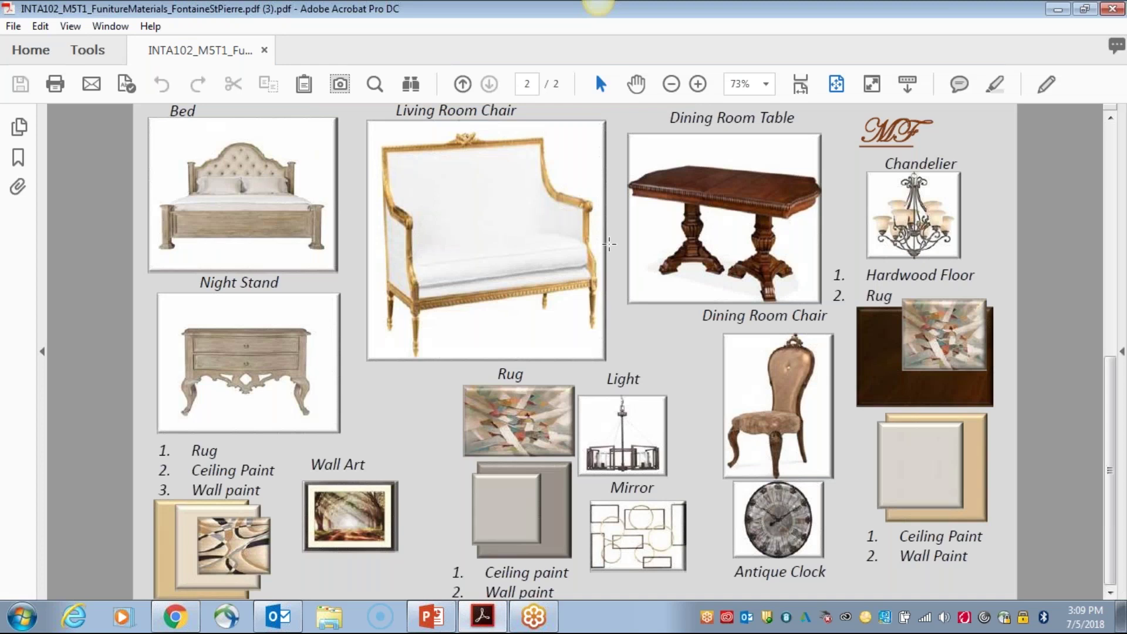
Zoom out on page 2 so the whole furniture and materials board is visible
left_click(672, 85)
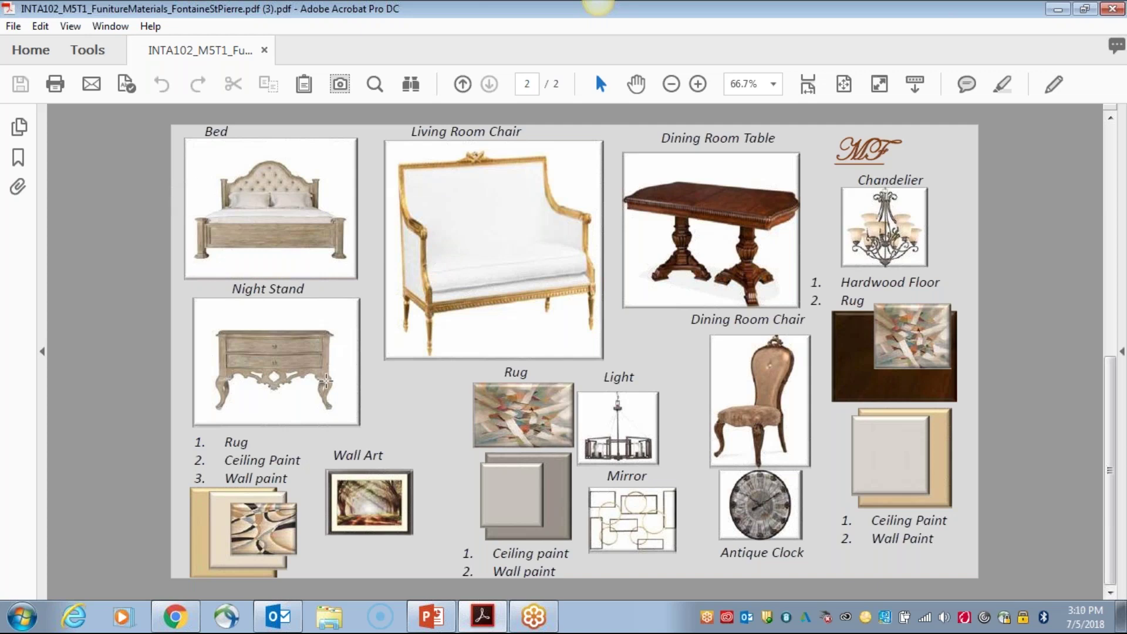
left_click(1104, 44)
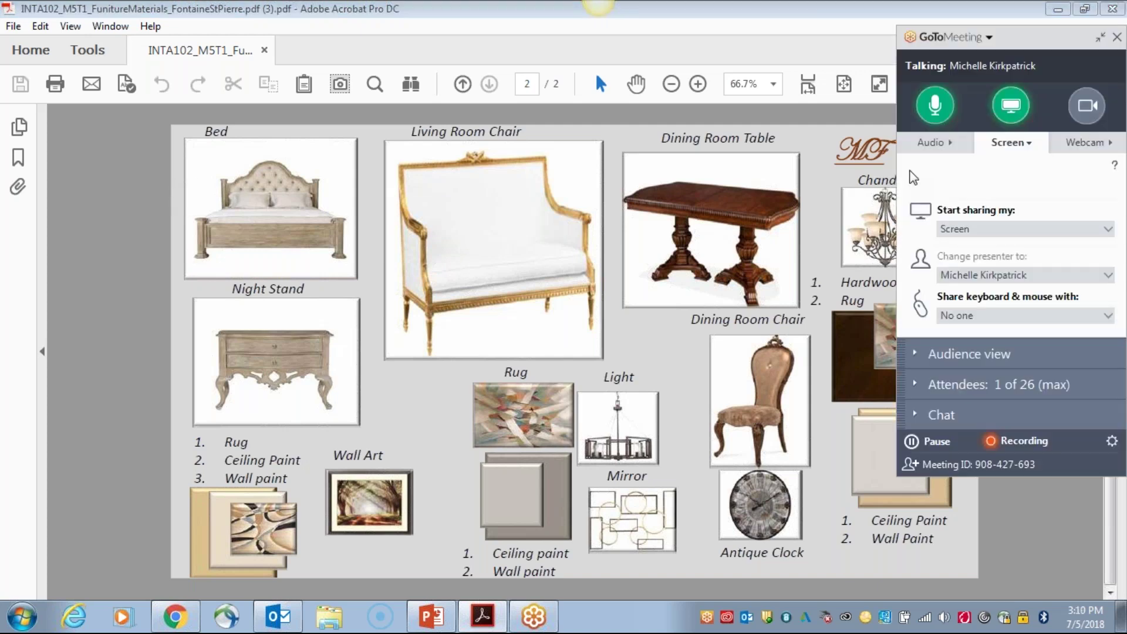
Launch the Screencast-O-Matic free recorder in Screen mode at 1366 x 600 over Acrobat
left_click(380, 616)
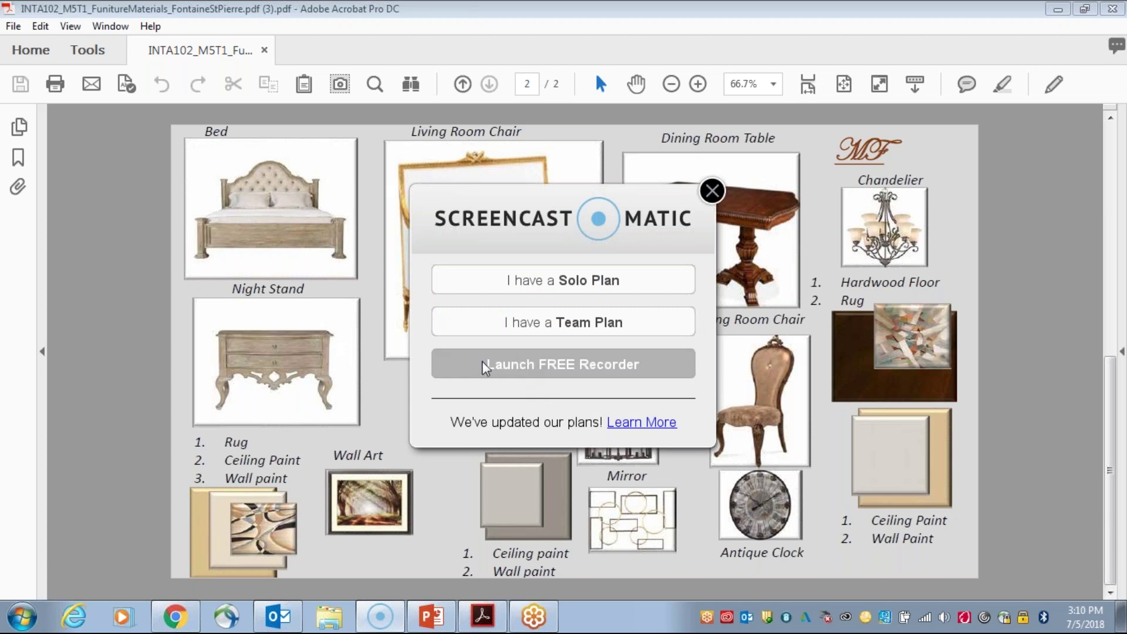
left_click(567, 367)
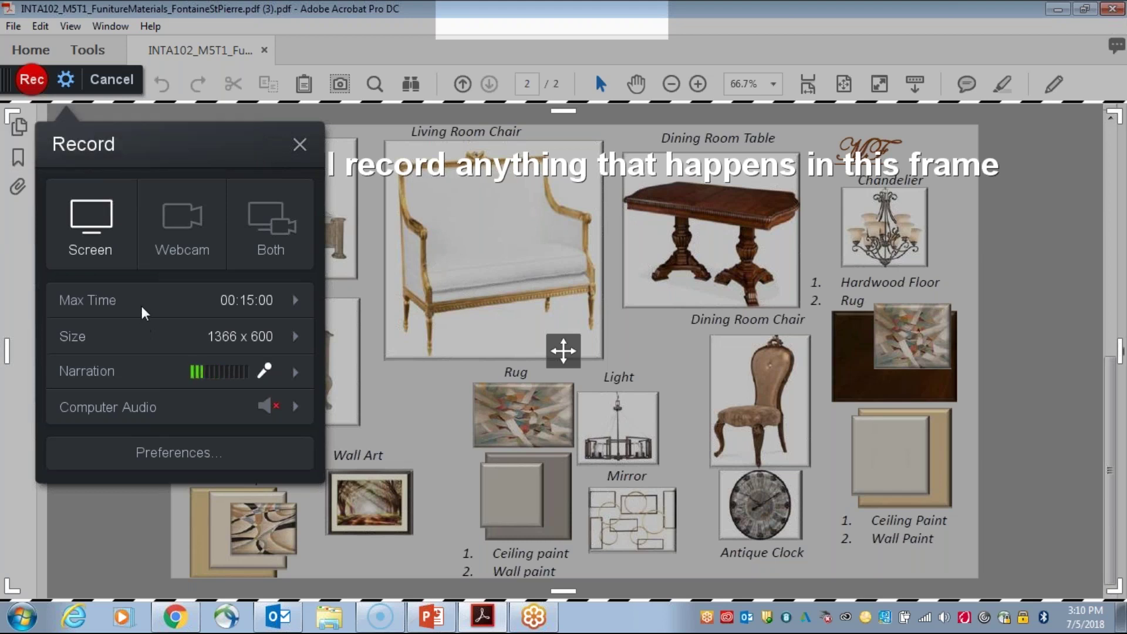
mouse_move(142, 305)
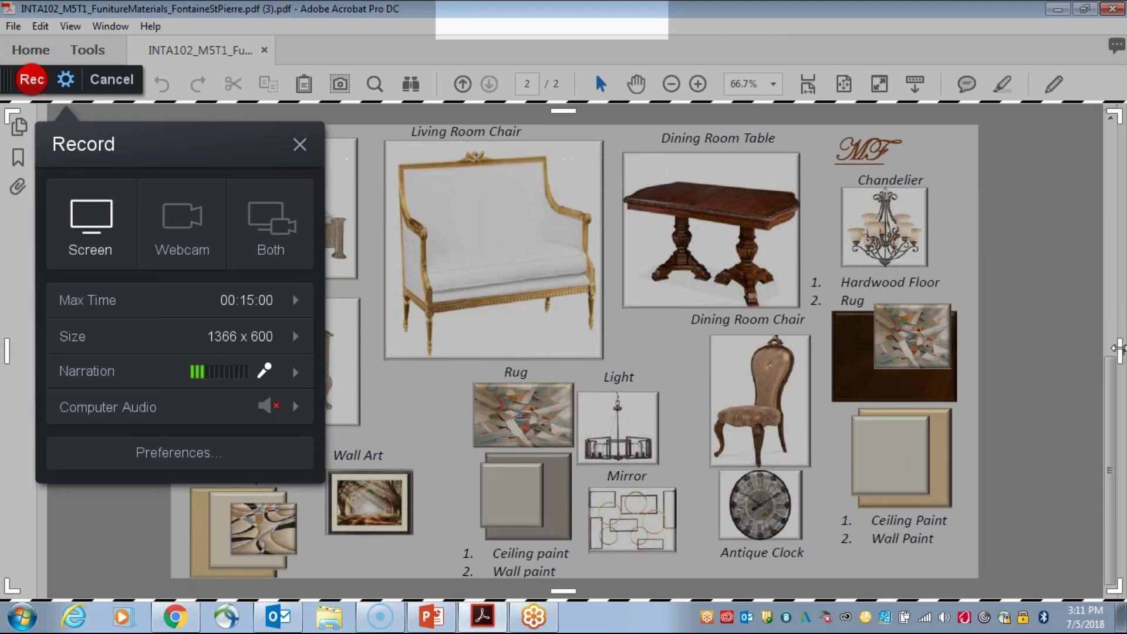
Drag the capture frame's edges to roughly fit around the Acrobat page
left_click_drag(1118, 348, 991, 351)
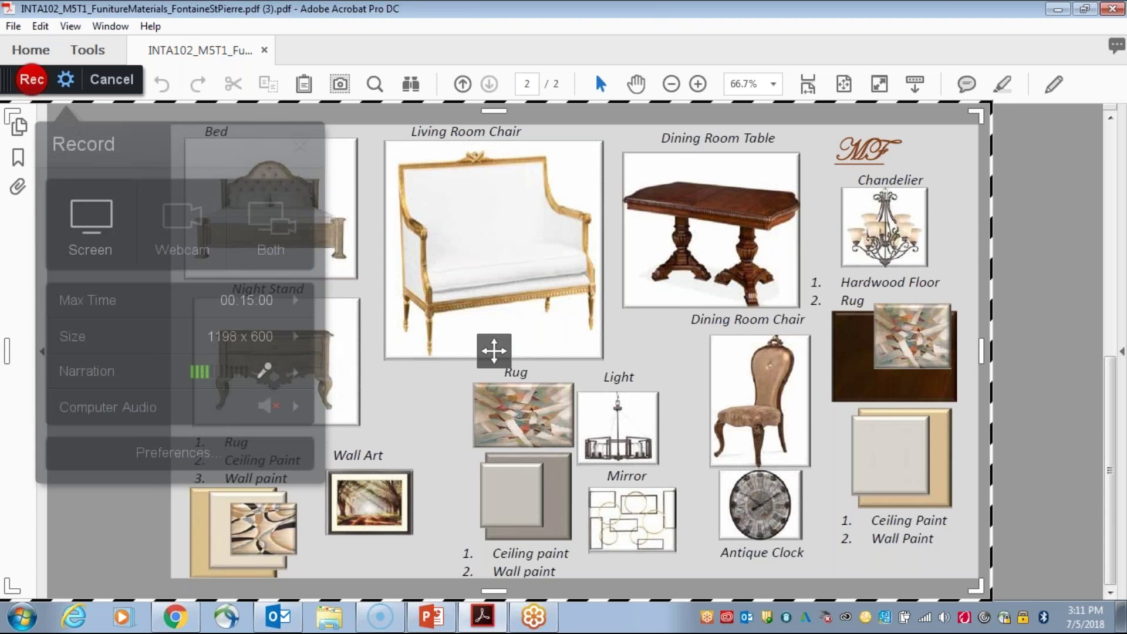
left_click_drag(7, 351, 163, 352)
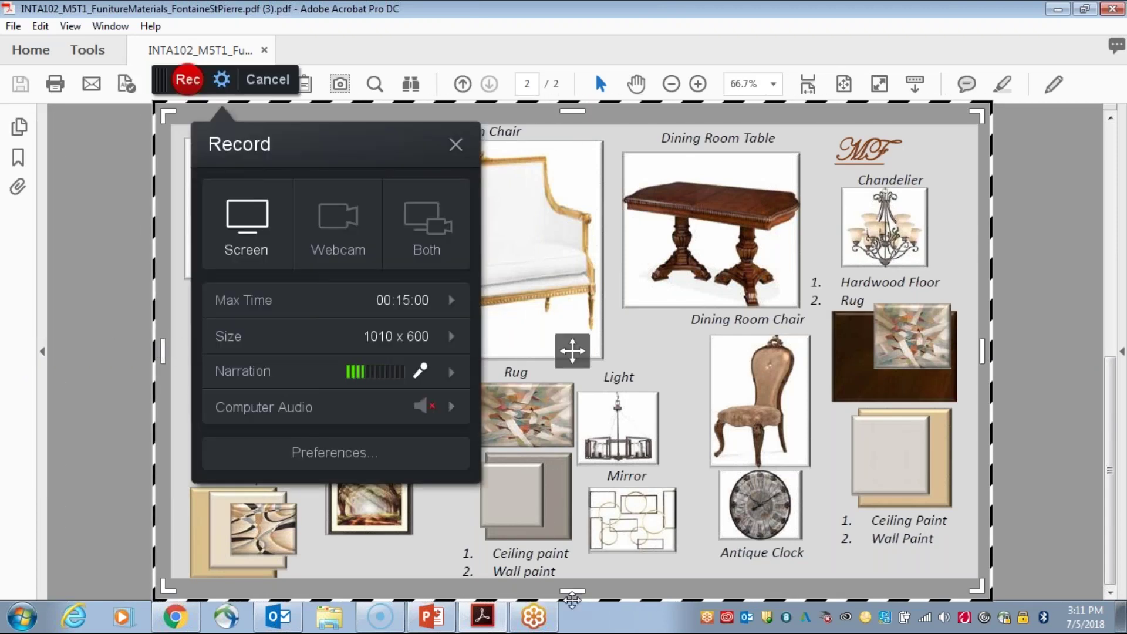
left_click_drag(573, 599, 572, 586)
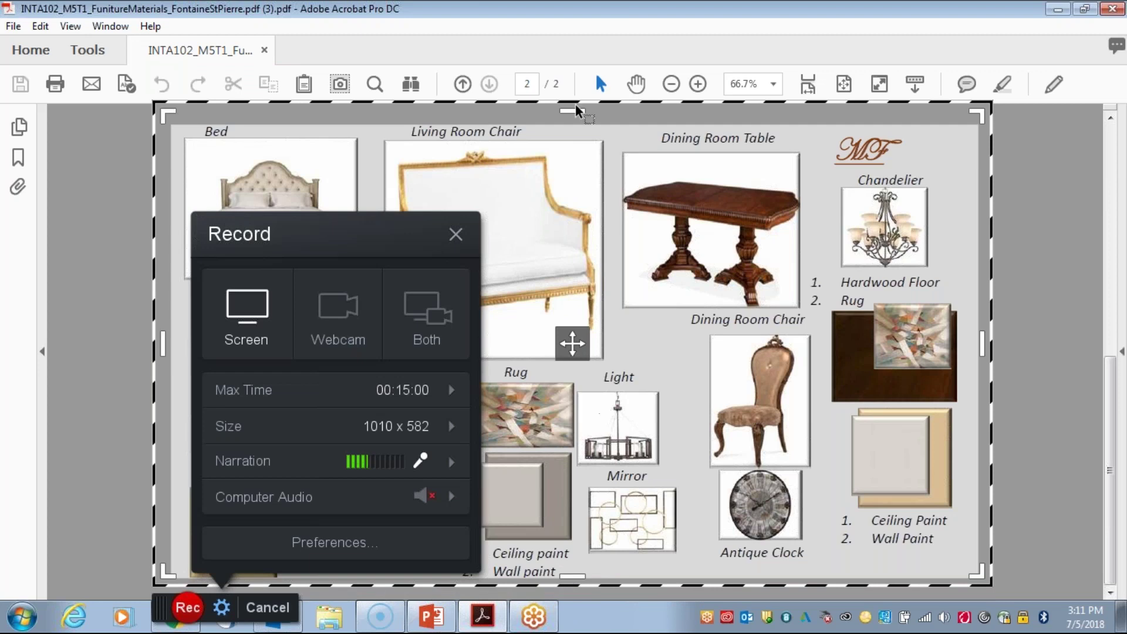
left_click_drag(576, 110, 573, 118)
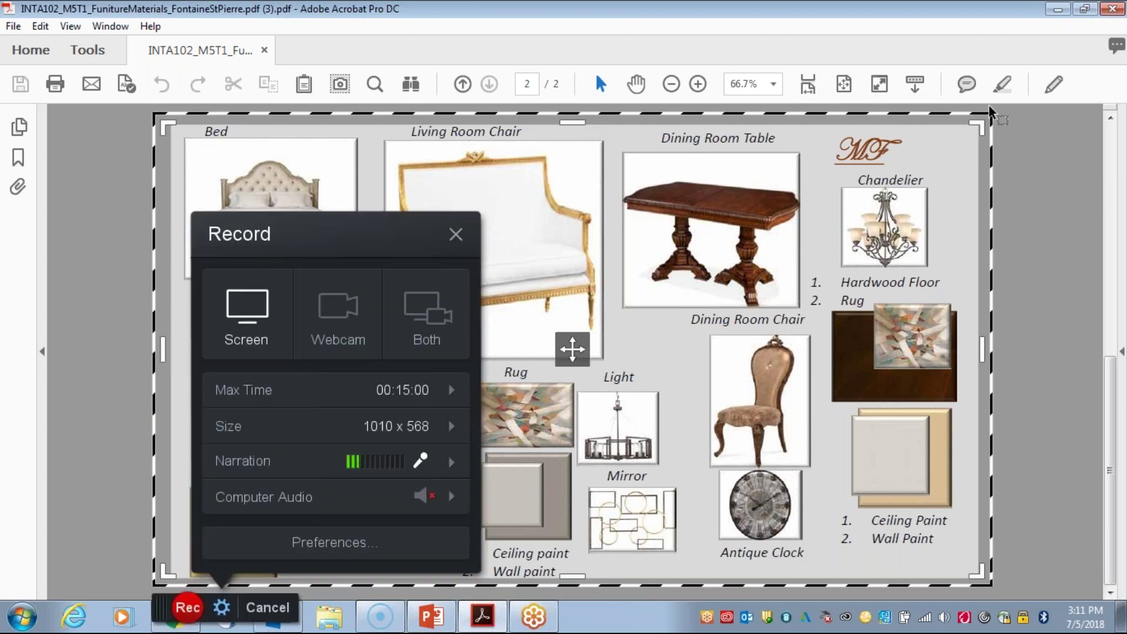
left_click_drag(978, 125, 1095, 10)
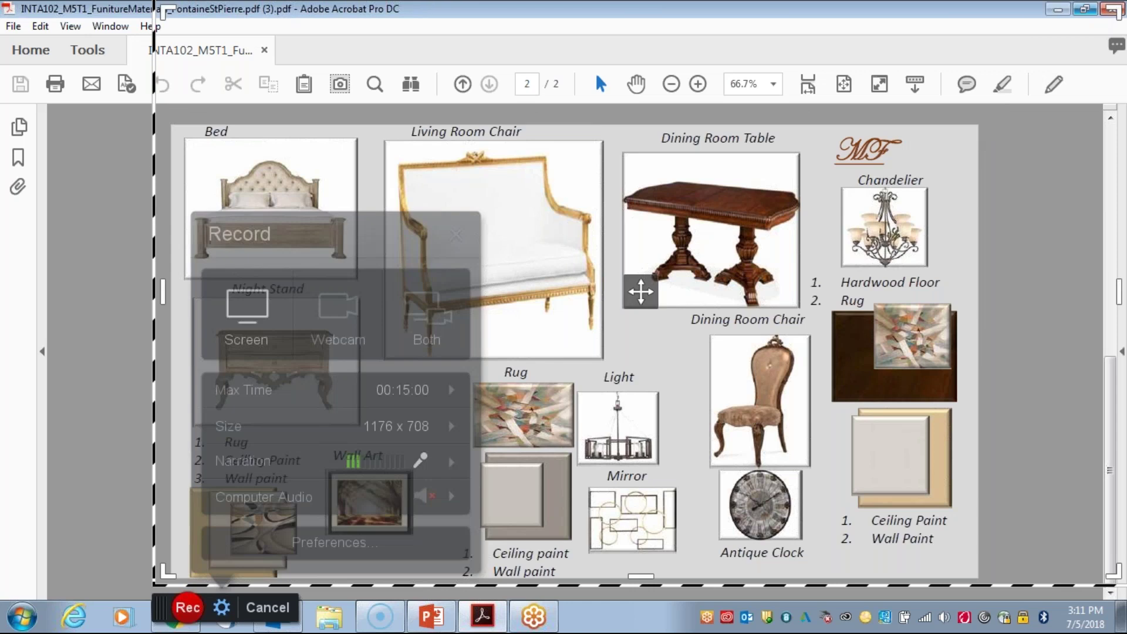
left_click_drag(155, 6, 52, 24)
left_click_drag(59, 299, 3, 298)
Maximize the Acrobat window and return to page 2, the furniture board
left_click_drag(564, 6, 591, 74)
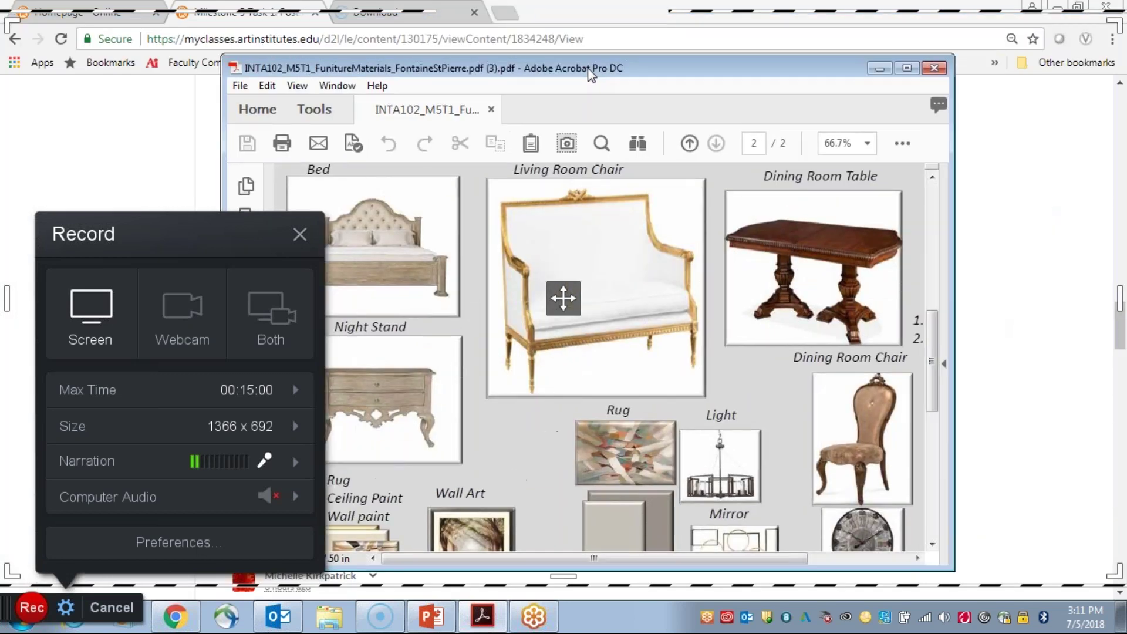
double_click(590, 72)
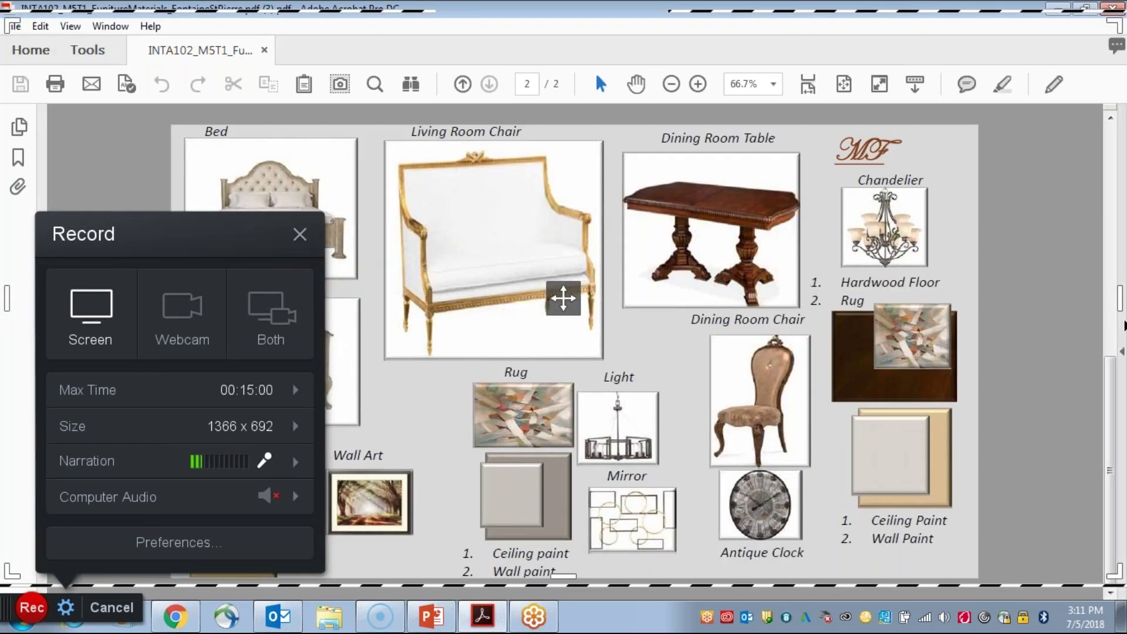
scroll(1113, 301, "up", 2)
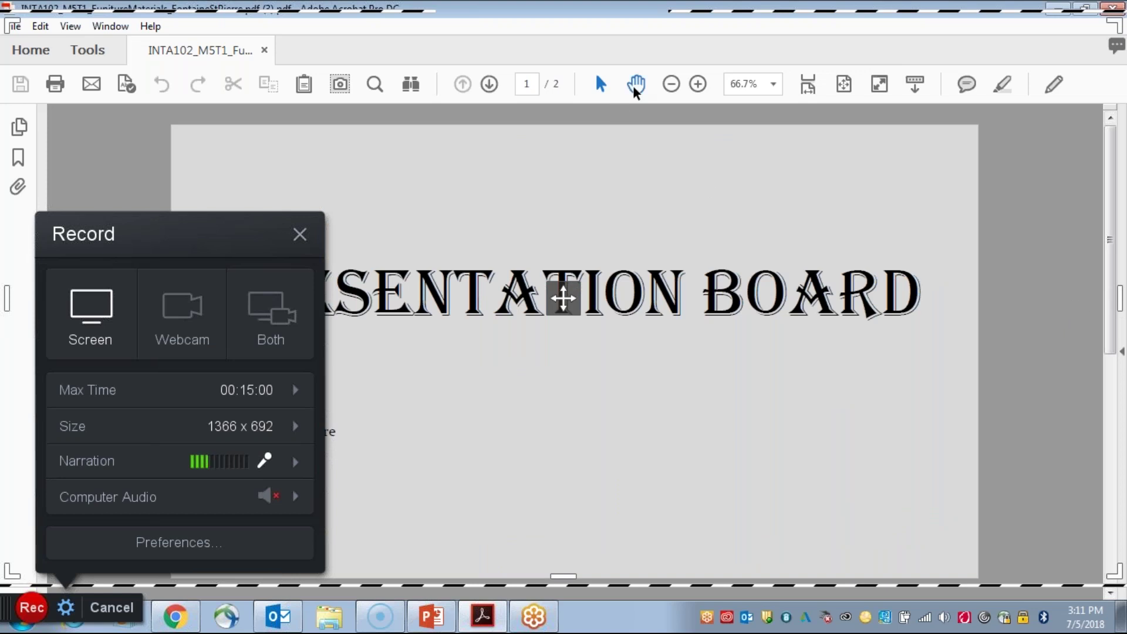
left_click(489, 84)
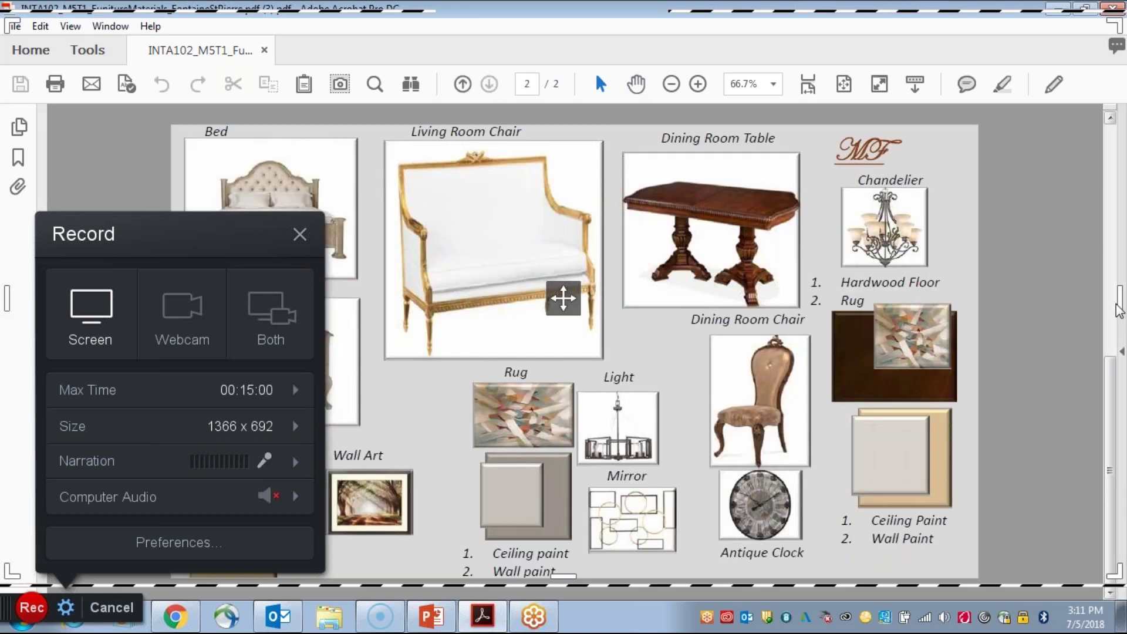
Tighten the capture frame to 1110 x 576 snugly around the board
left_click_drag(1120, 301, 1035, 306)
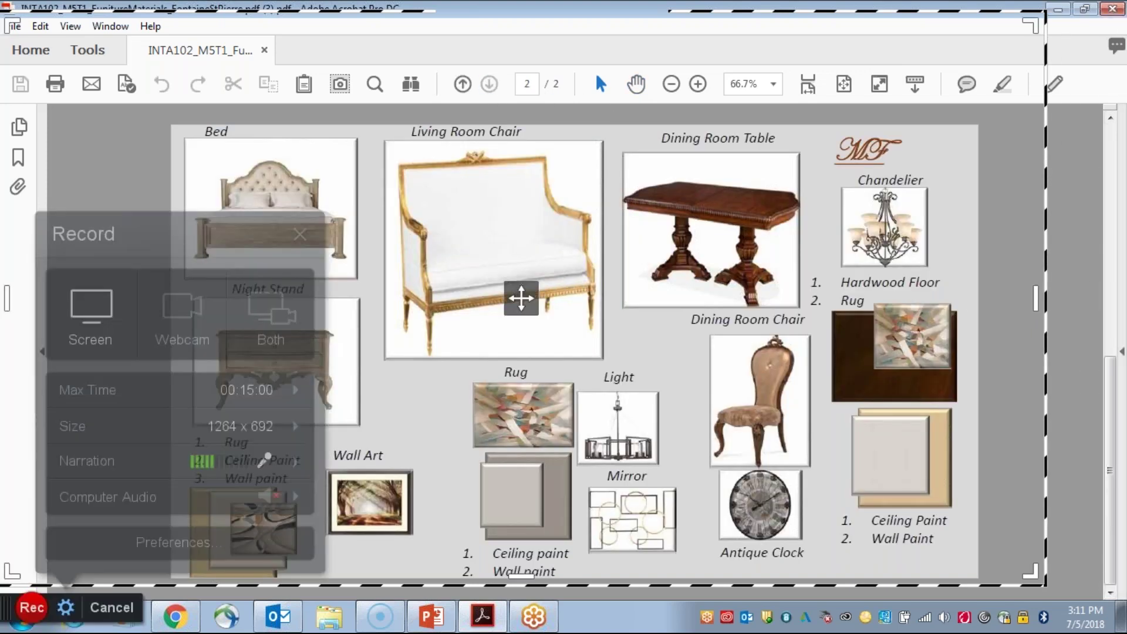
left_click_drag(11, 296, 135, 298)
left_click_drag(578, 11, 578, 107)
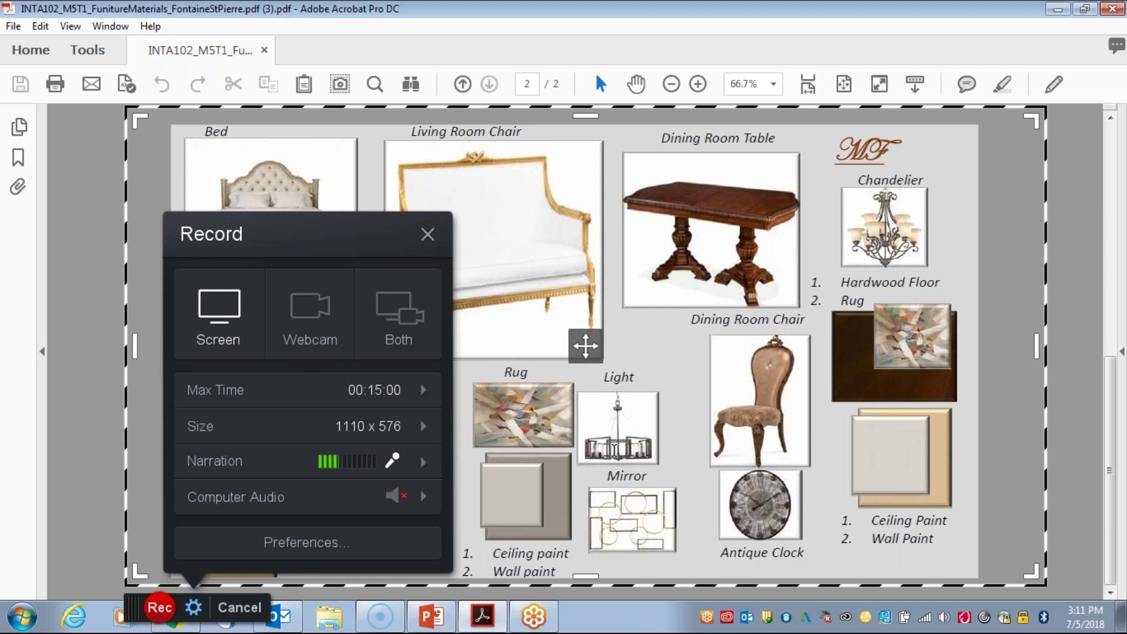
mouse_move(332, 469)
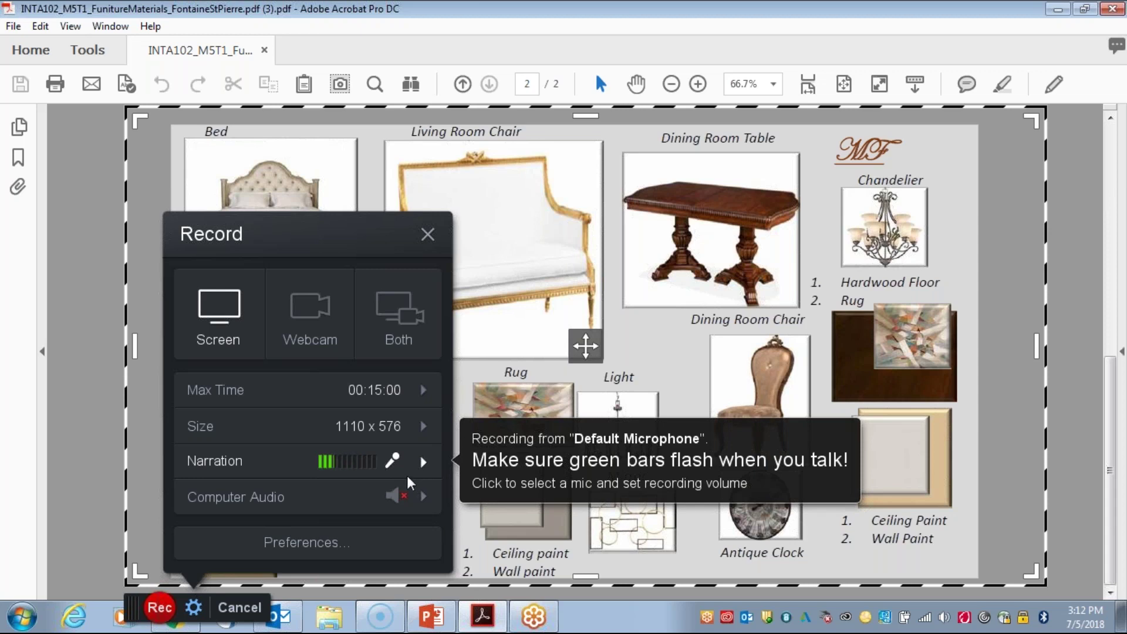
Record narrated feedback over the furniture board, pausing at 0:23.57
left_click(160, 608)
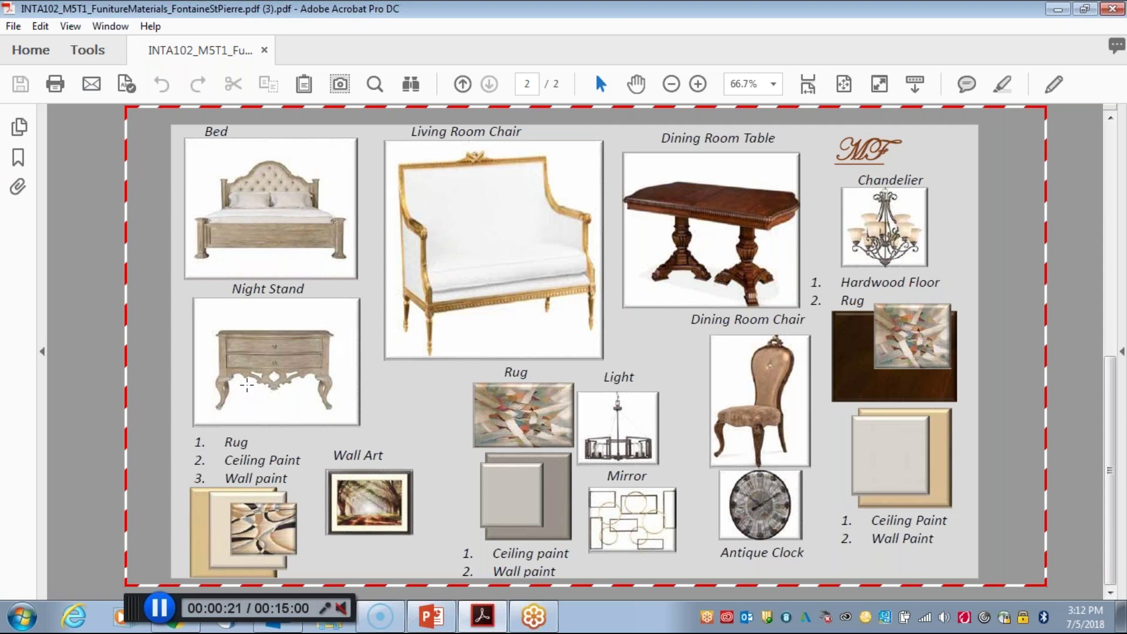
left_click(161, 608)
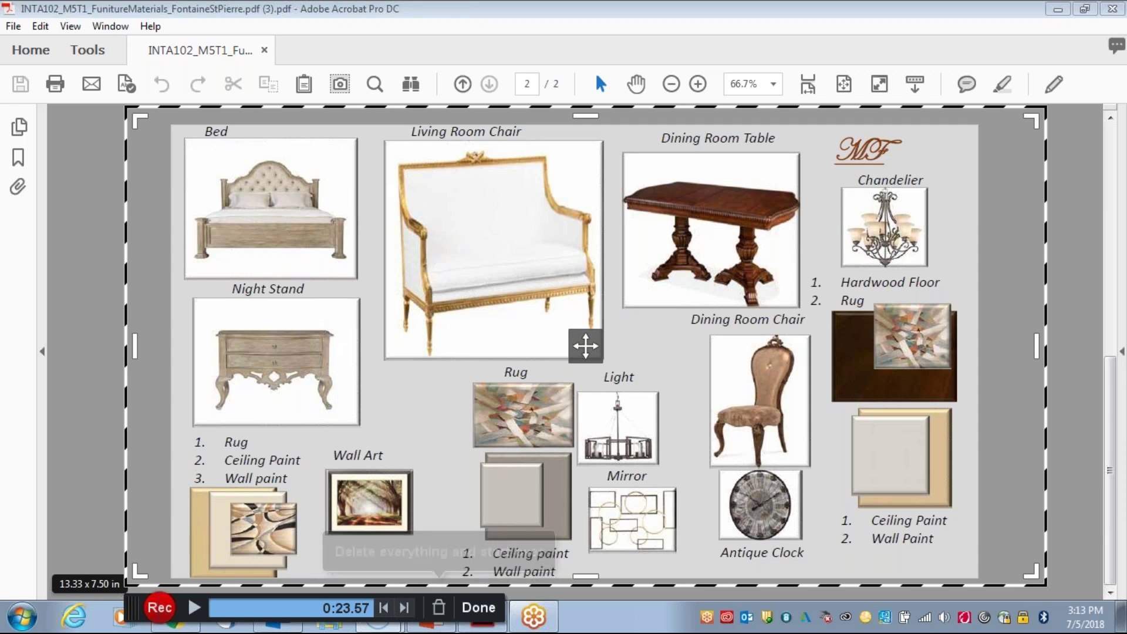
Finish the recording and trim a little from both ends of the 0:24 clip
left_click(479, 607)
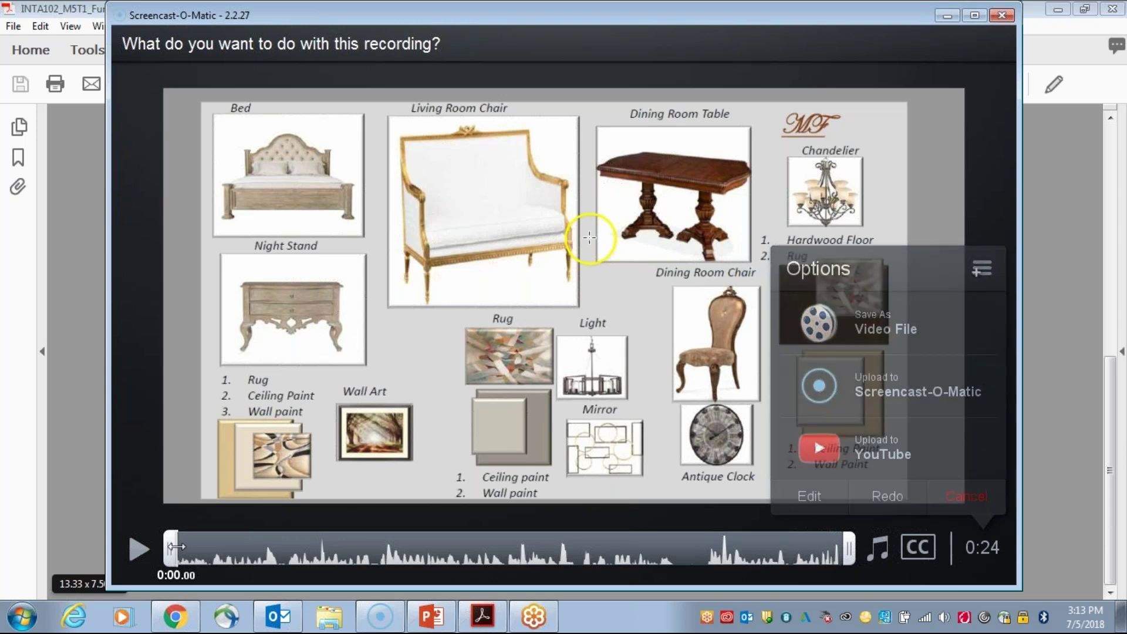
mouse_move(175, 547)
left_mouse_down()
mouse_move(194, 547)
mouse_move(169, 547)
left_mouse_up()
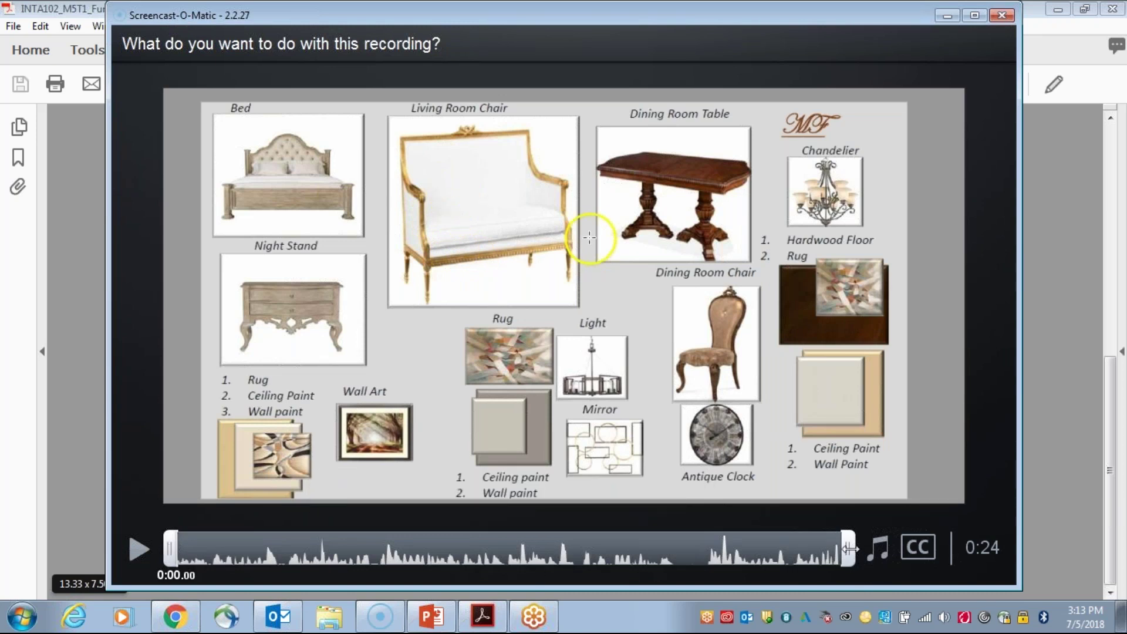
mouse_move(850, 549)
left_mouse_down()
mouse_move(796, 549)
mouse_move(851, 548)
left_mouse_up()
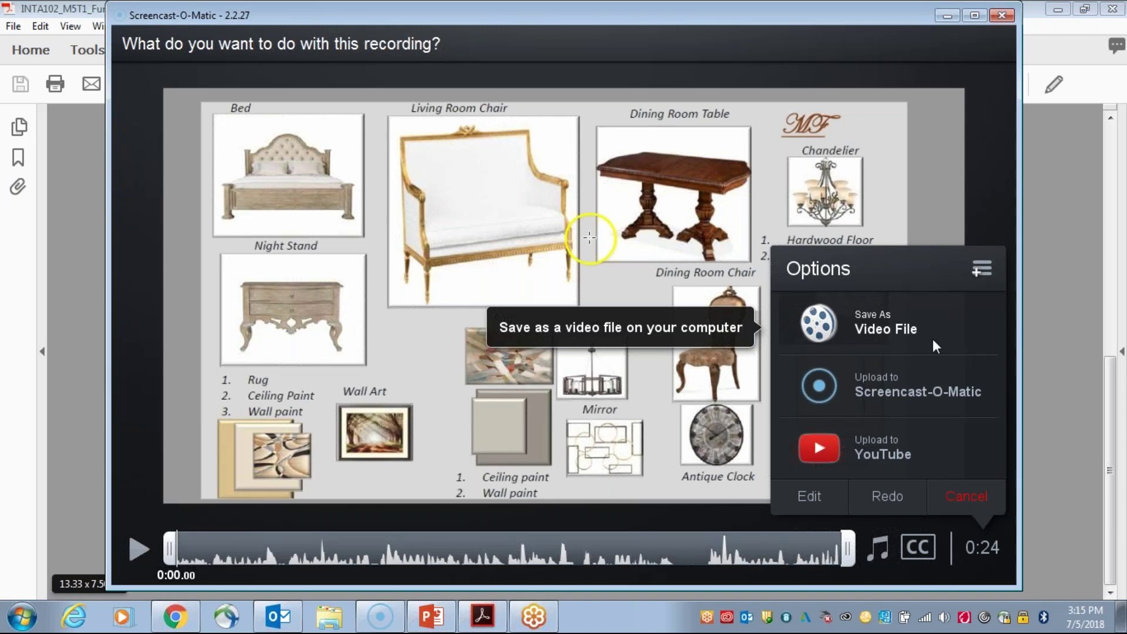
Save the clip as an MP4 video file named with the student's name plus M5T1, then return to the slide show
left_click(887, 326)
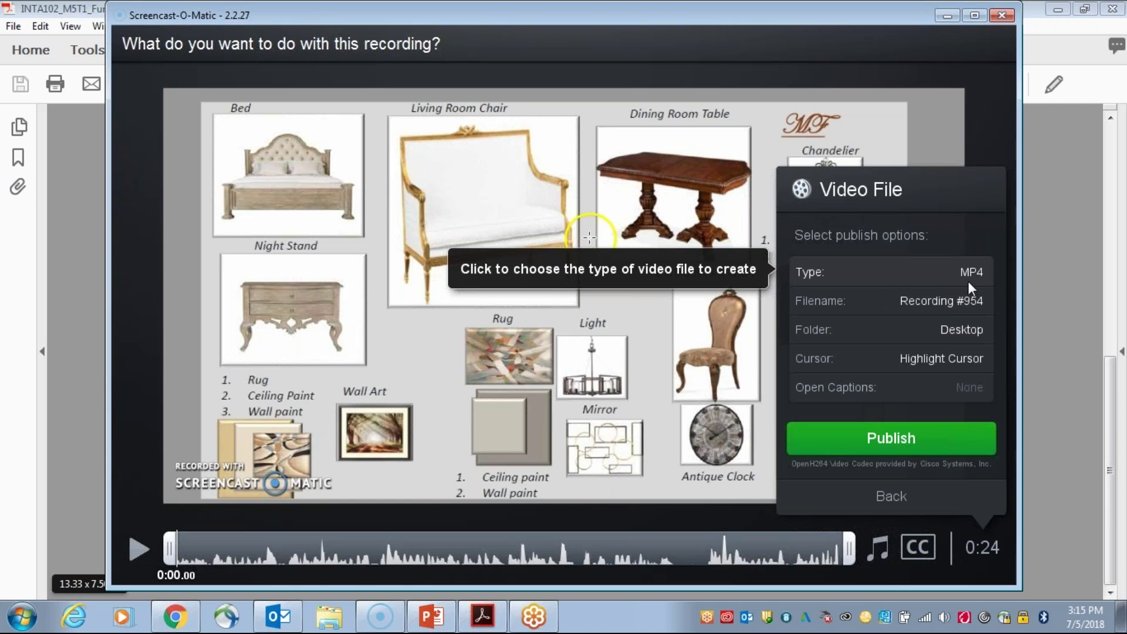
left_click(942, 301)
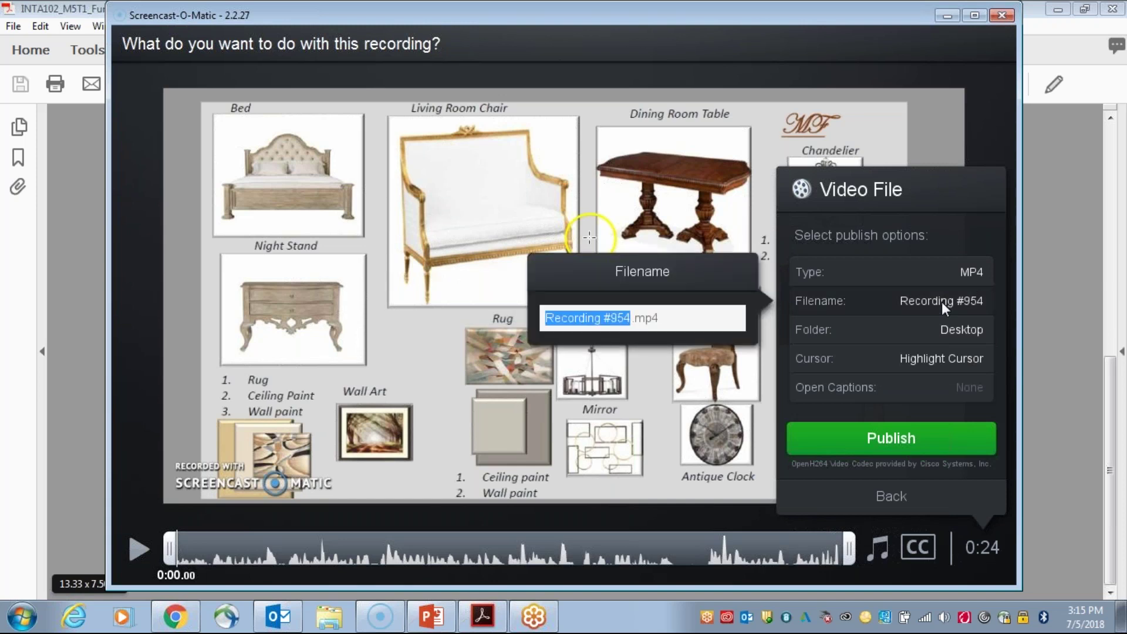
type("Mari")
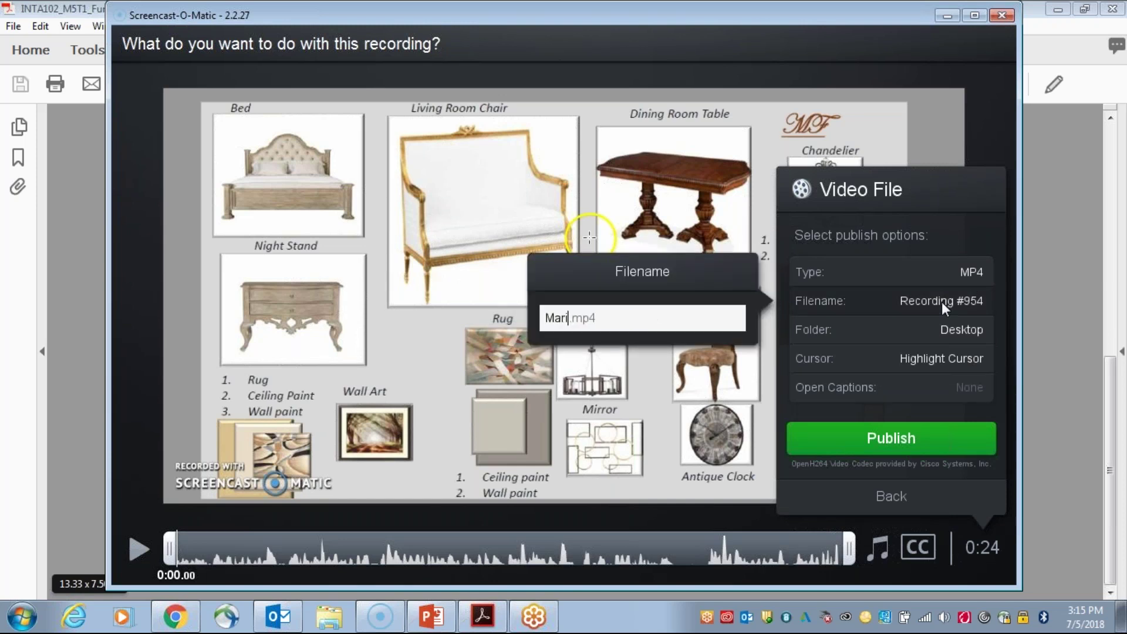
type("e_M5T1")
key("Return")
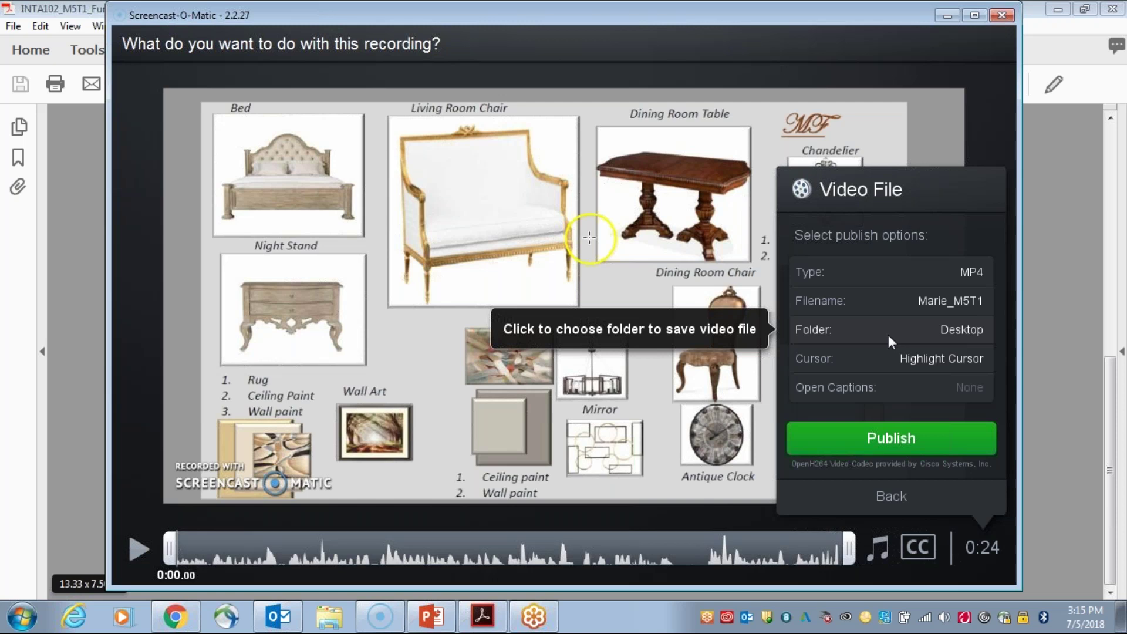
left_click(890, 439)
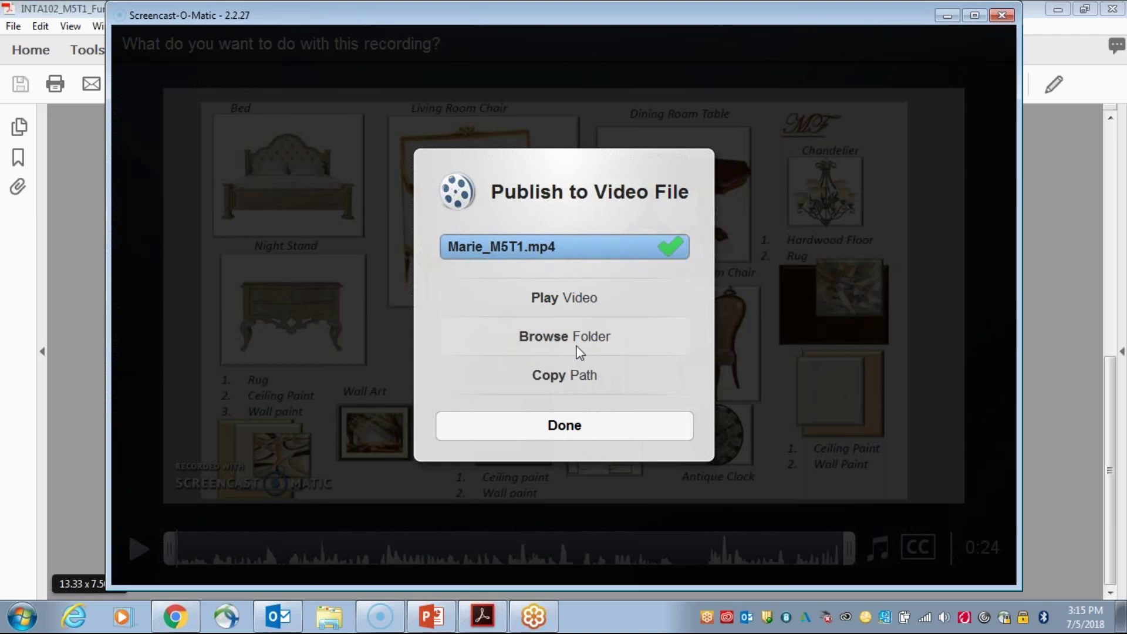
left_click(562, 425)
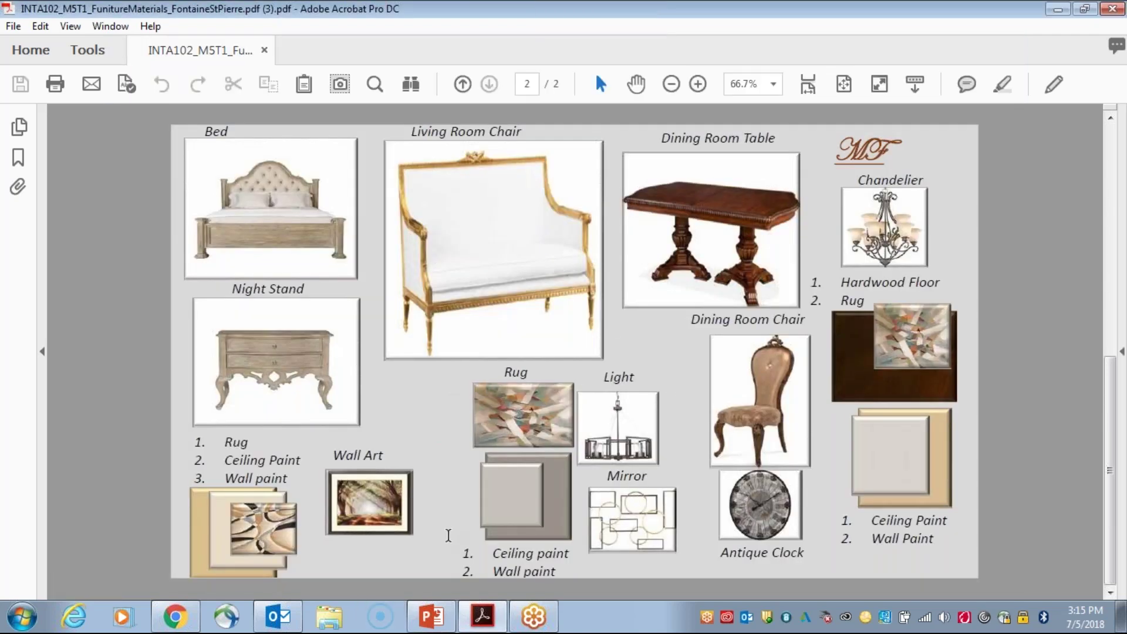
left_click(438, 623)
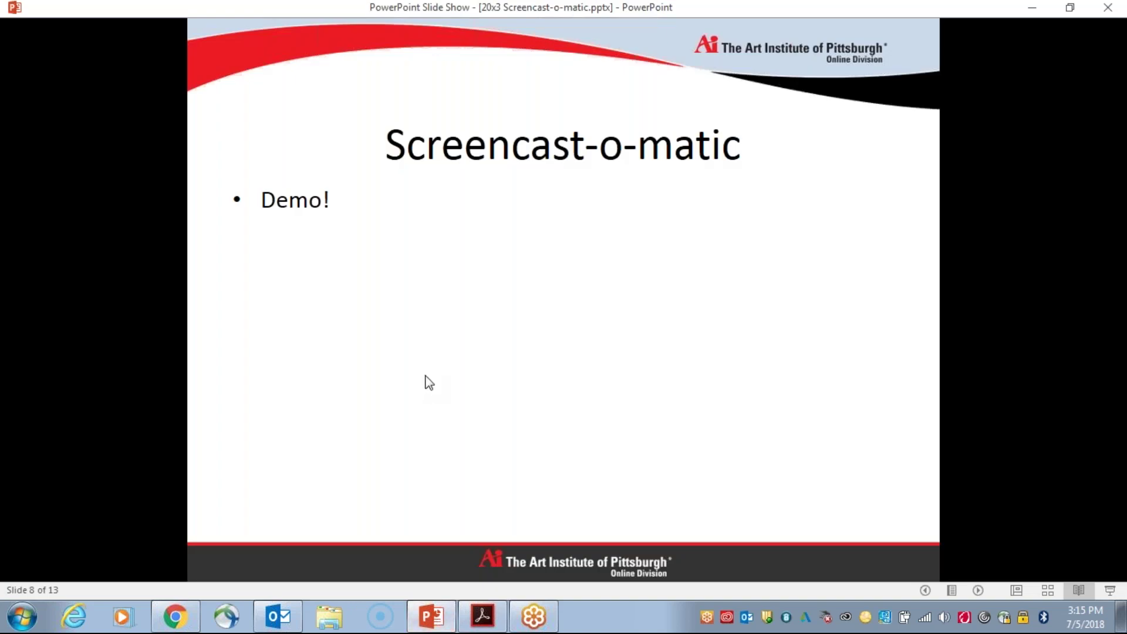
Advance the slide show to slide 10's Demo! slide, then go back to the discussion in Chrome
left_click(427, 382)
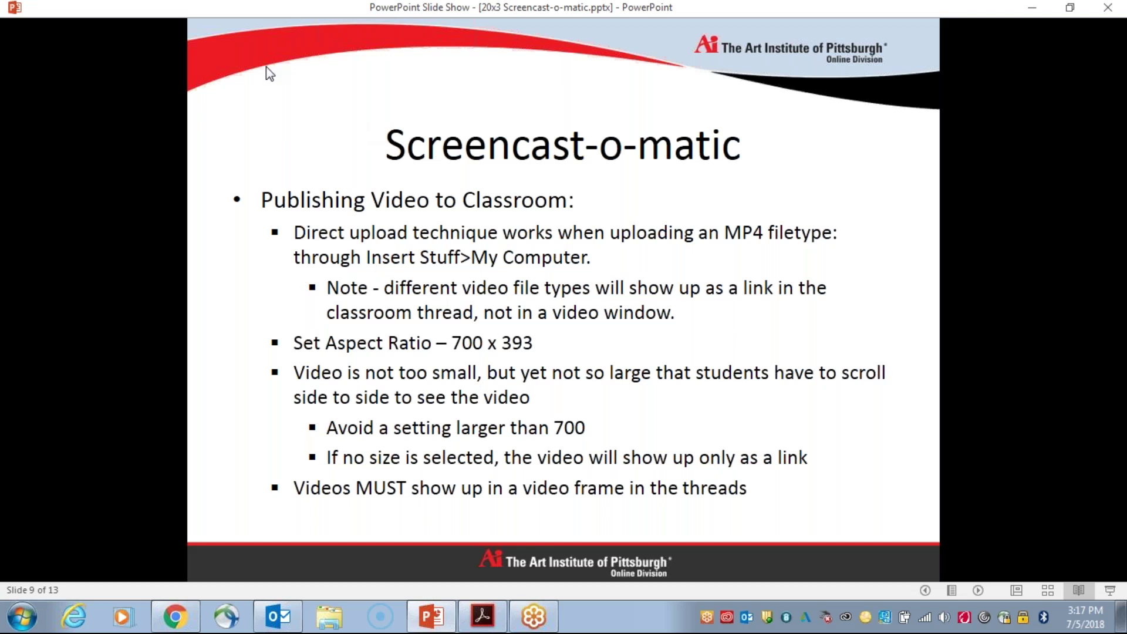
left_click(404, 242)
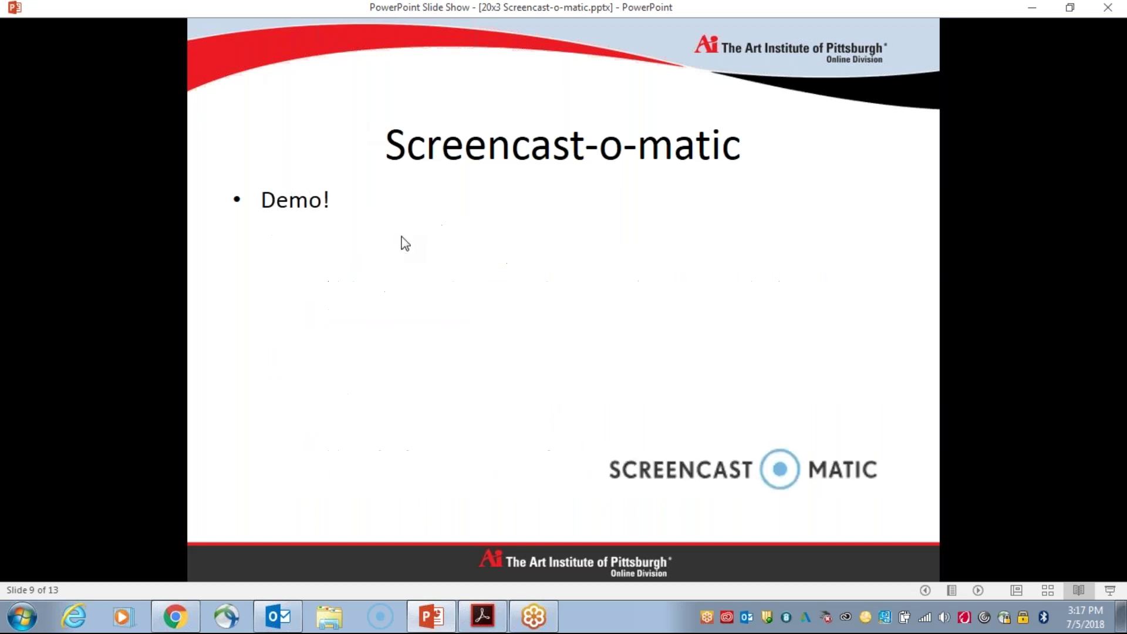
left_click(186, 620)
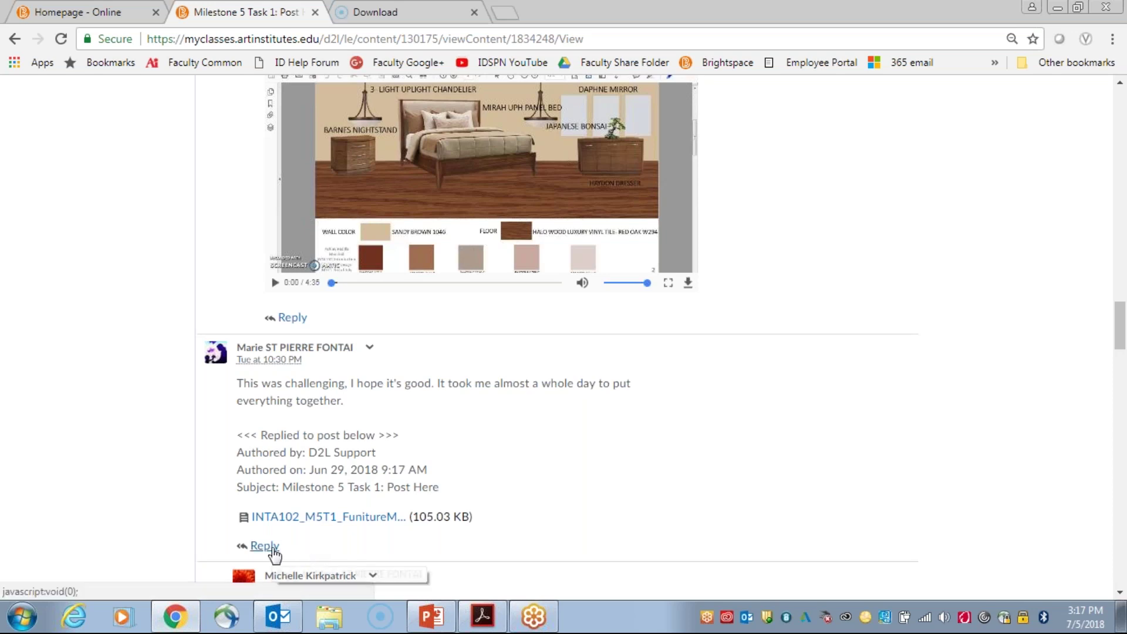
Open a reply under the student's Milestone 5 Task 1 post and bring up Insert Stuff
left_click(268, 547)
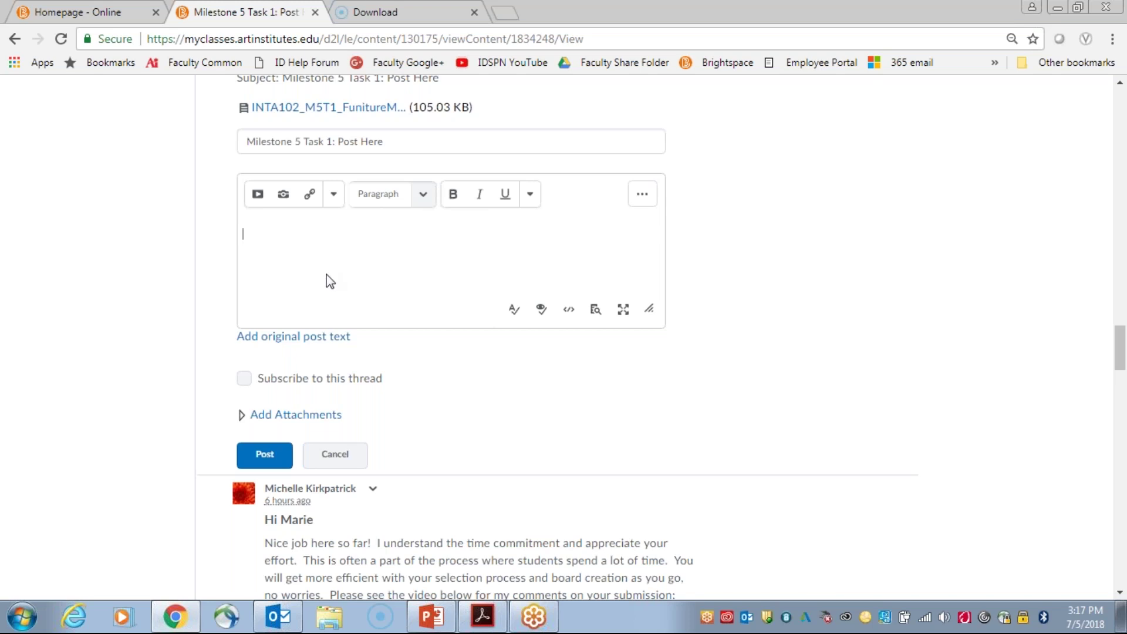
scroll(331, 282, "up", 1)
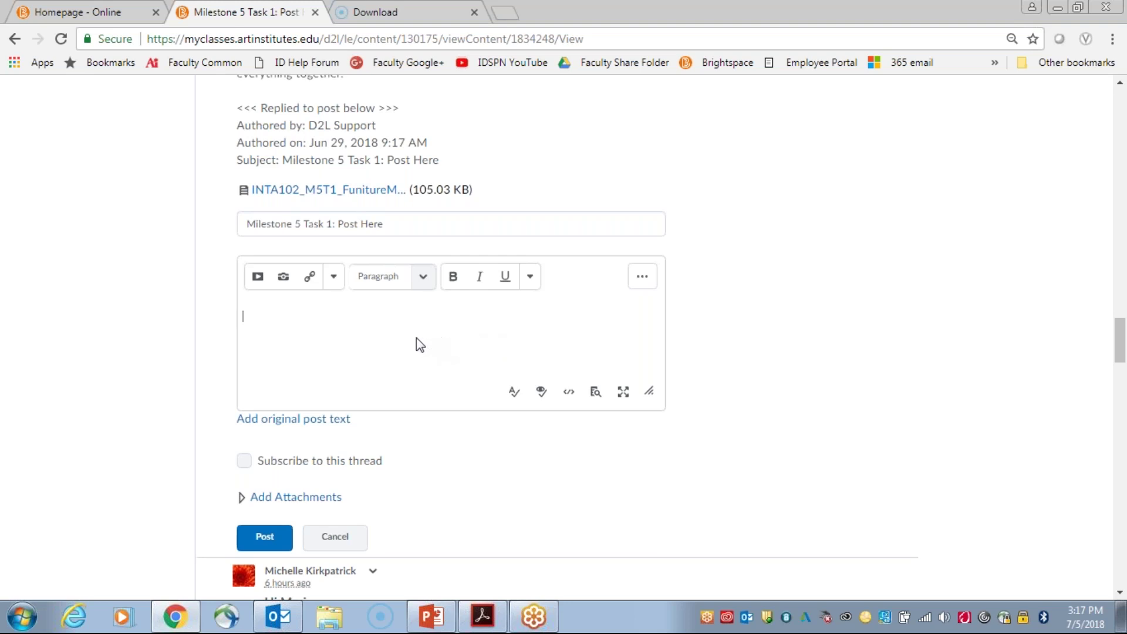
left_click(258, 276)
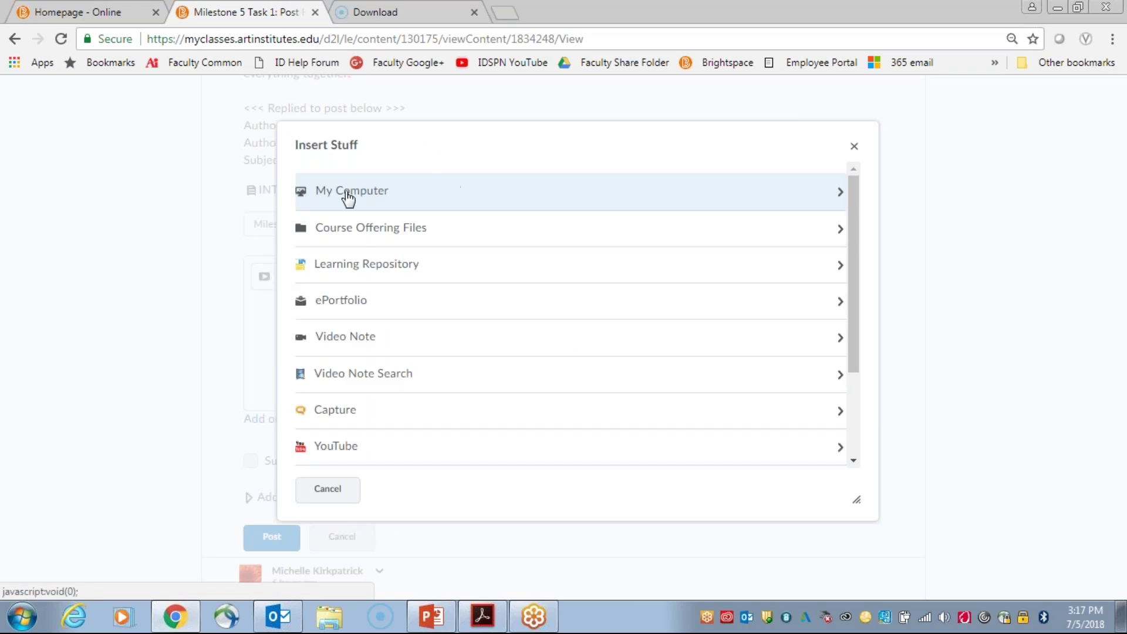
Upload the student's M5T1 MP4 from the Desktop via My Computer as a new file
left_click(352, 196)
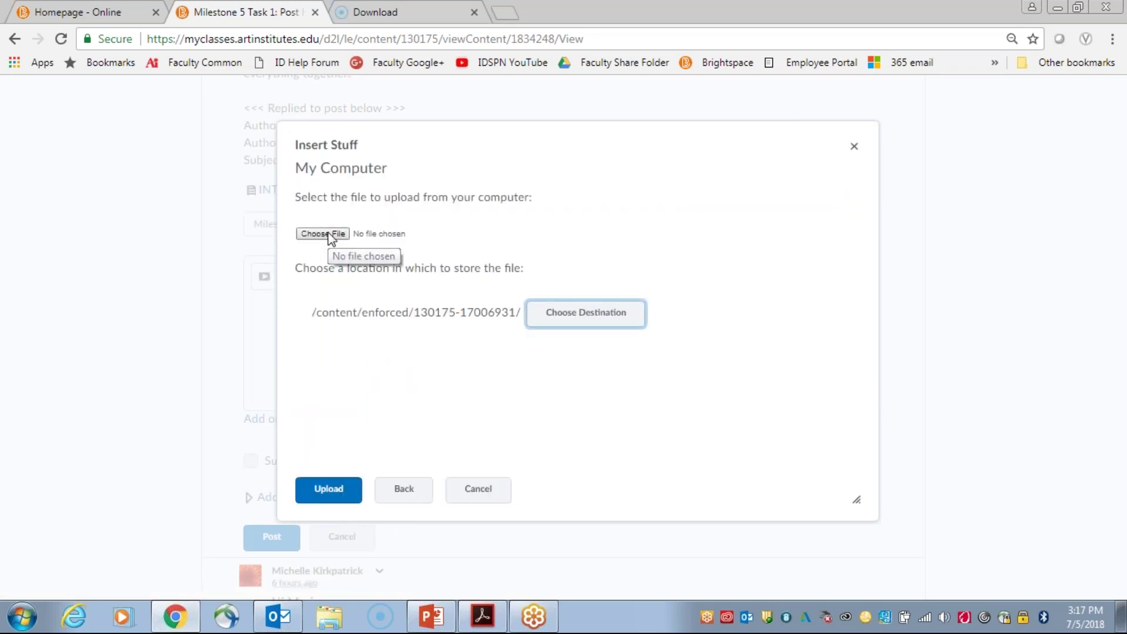
left_click(327, 235)
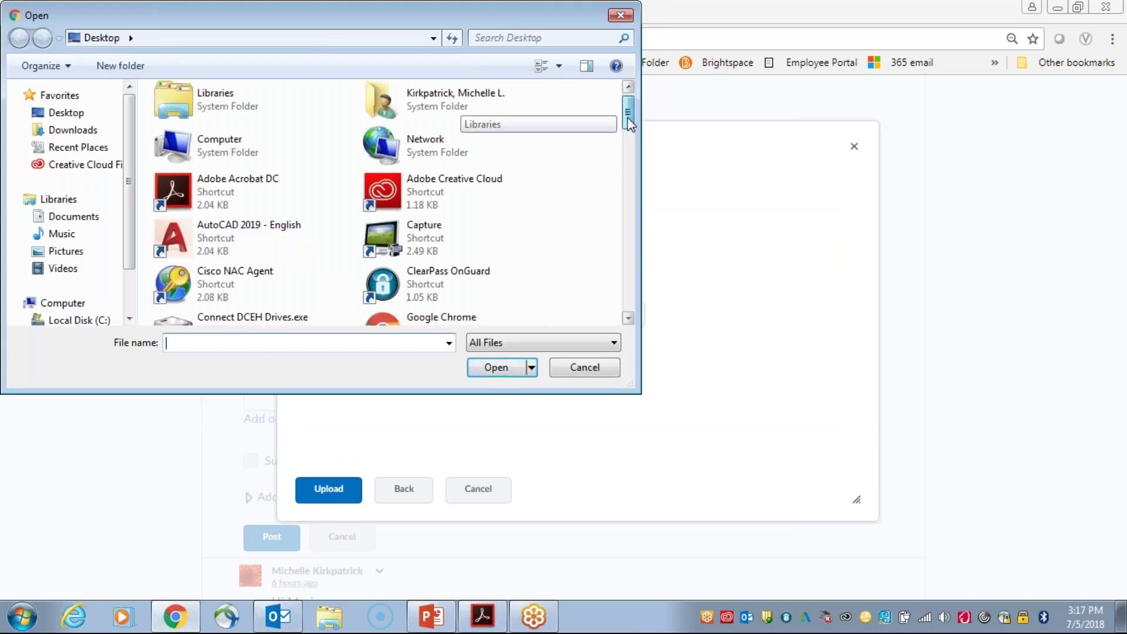
left_click_drag(629, 118, 612, 295)
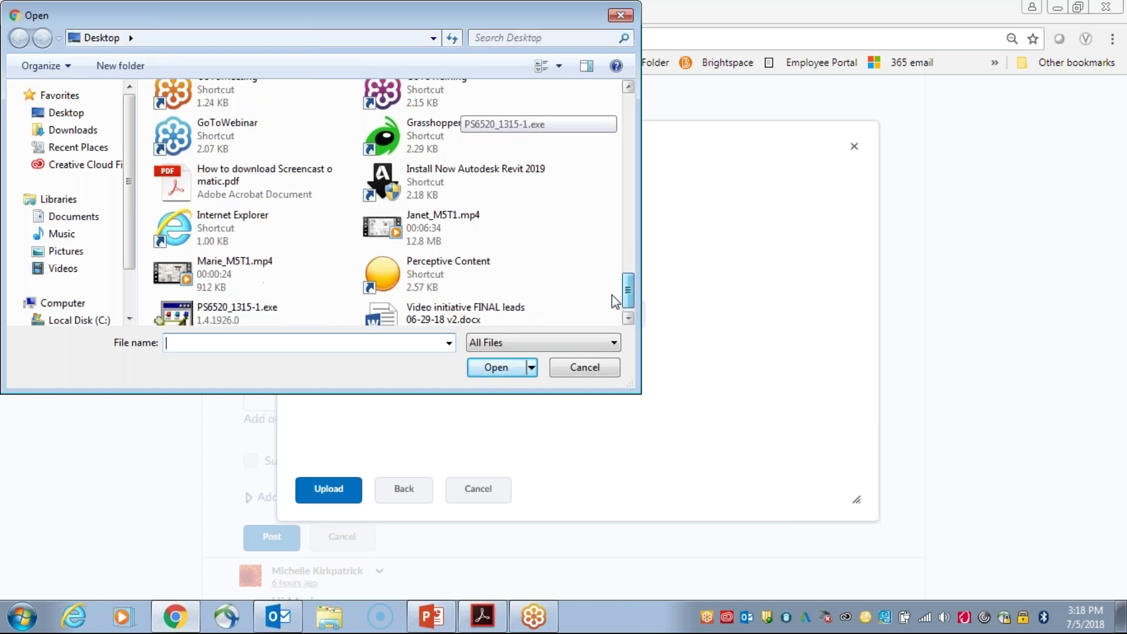
left_click(218, 273)
left_click(503, 370)
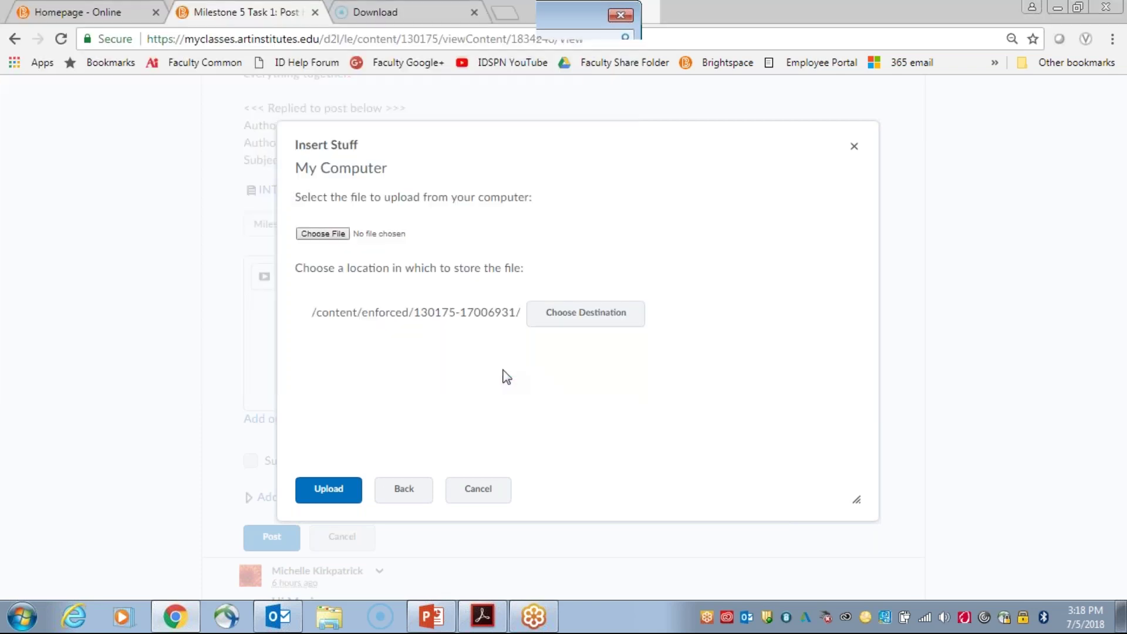
left_click(340, 494)
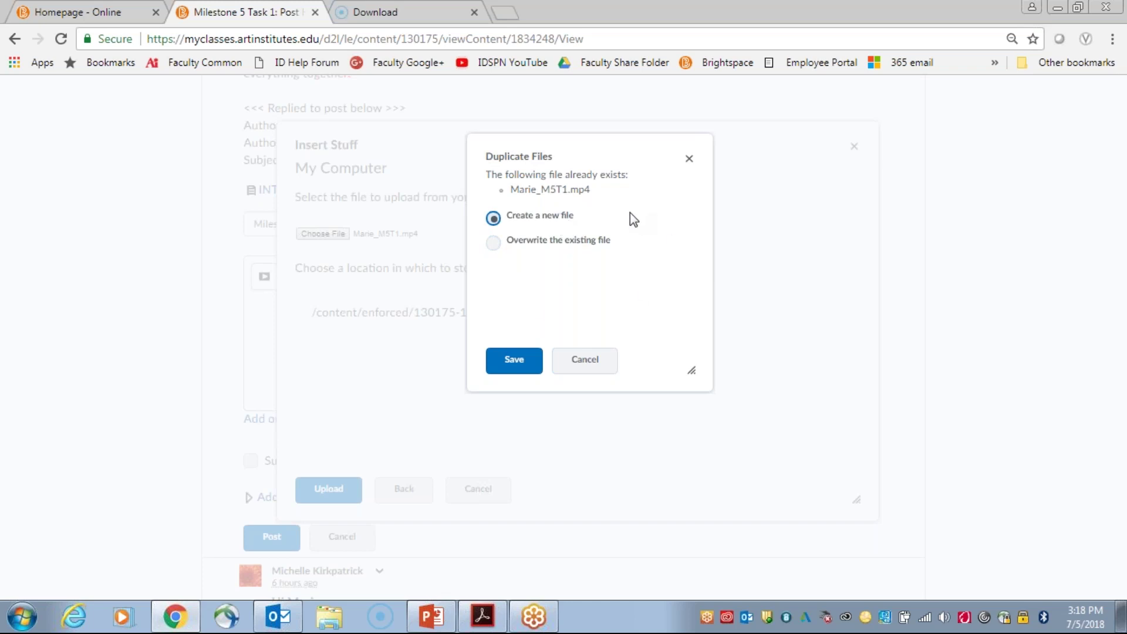
left_click(519, 365)
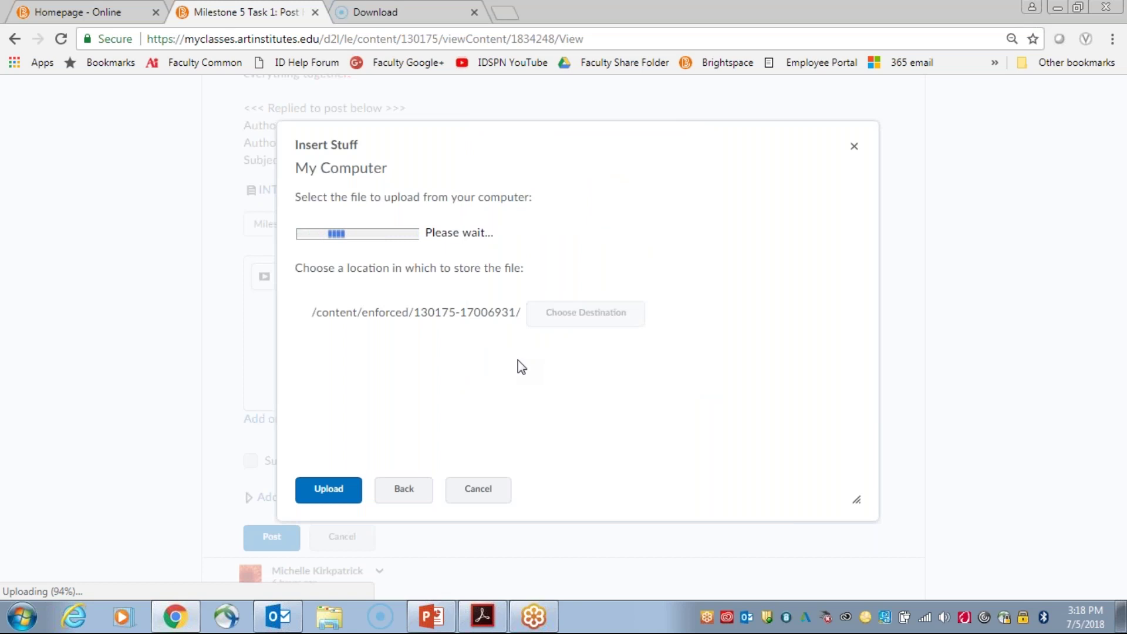
Give the video the student's M5T1 file name as link text, size it 700 x 393, and insert it
left_click(423, 297)
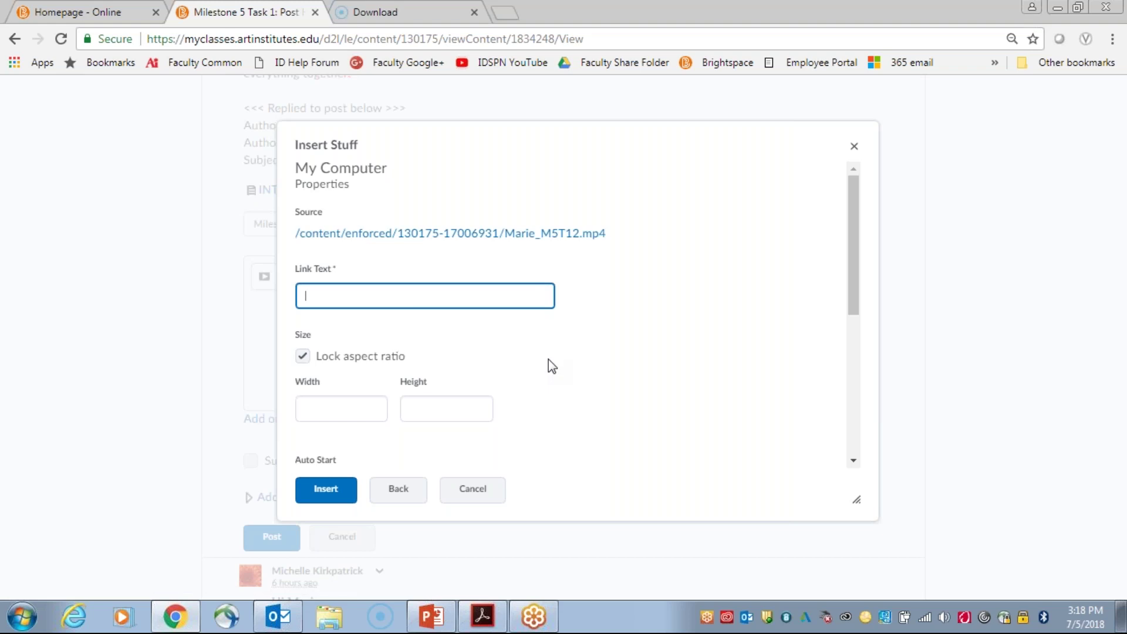
type("Marie_M5T1")
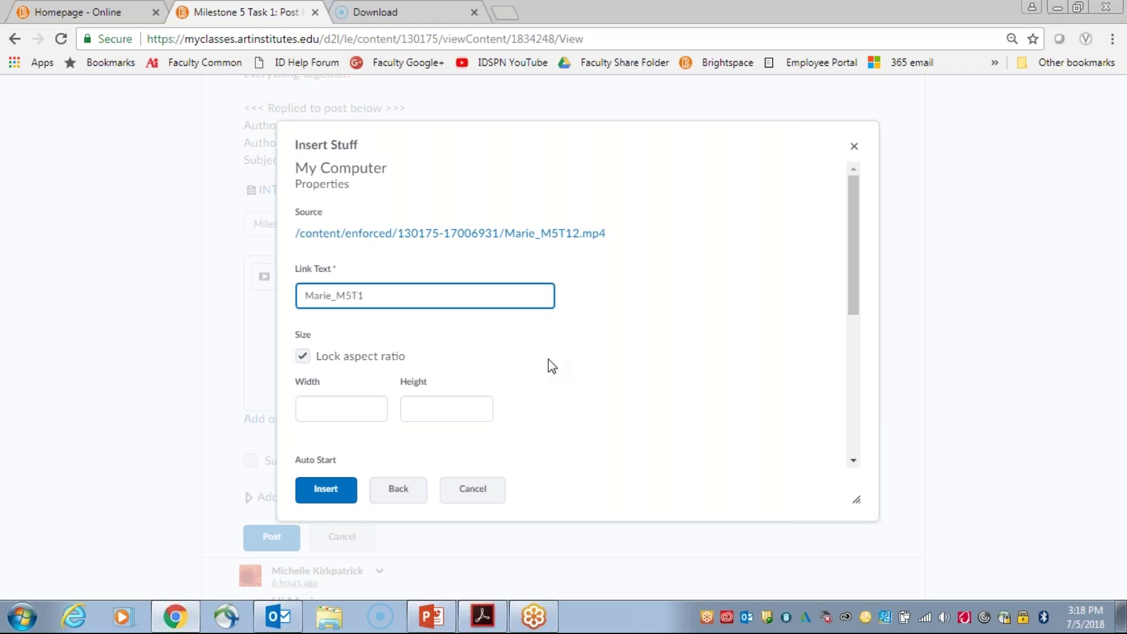
left_click(350, 406)
type("700")
left_click(420, 407)
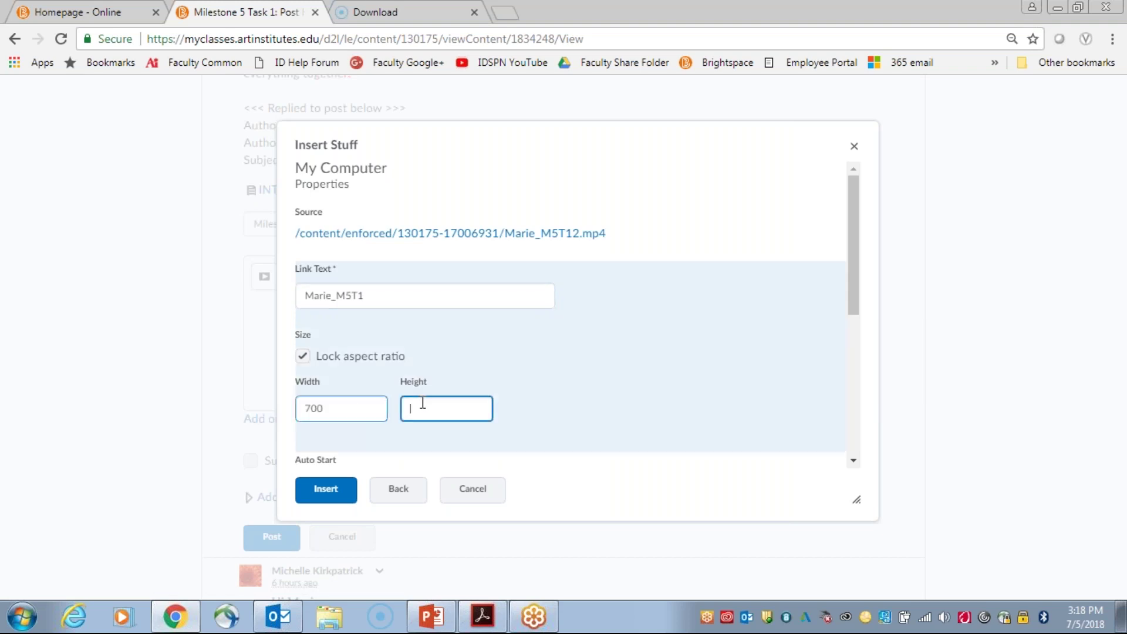
type("393")
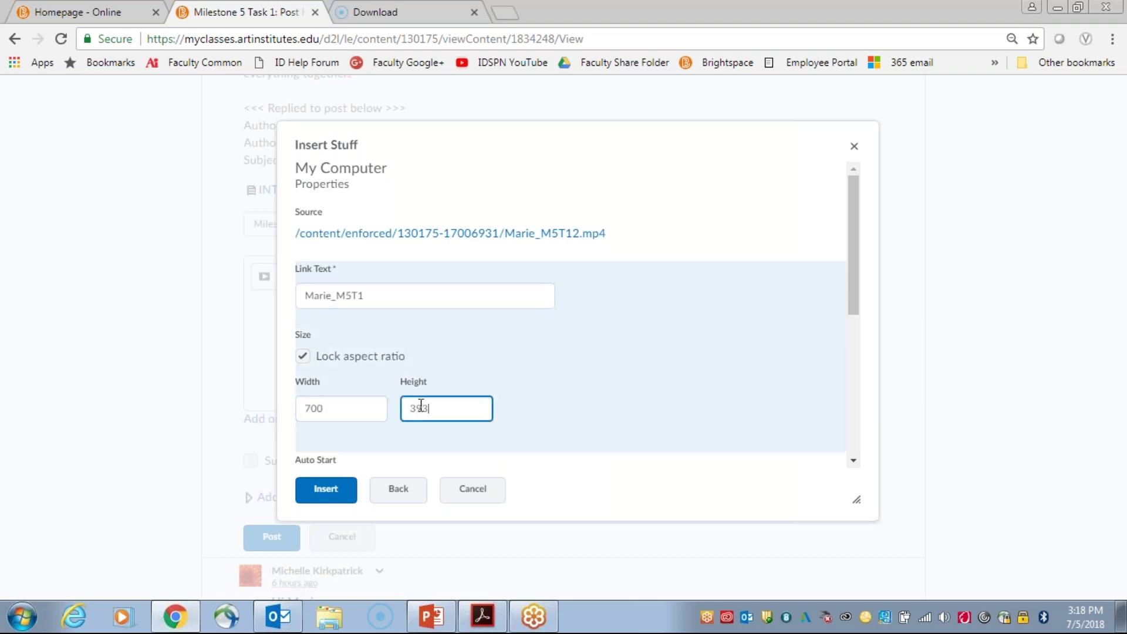
left_click(348, 489)
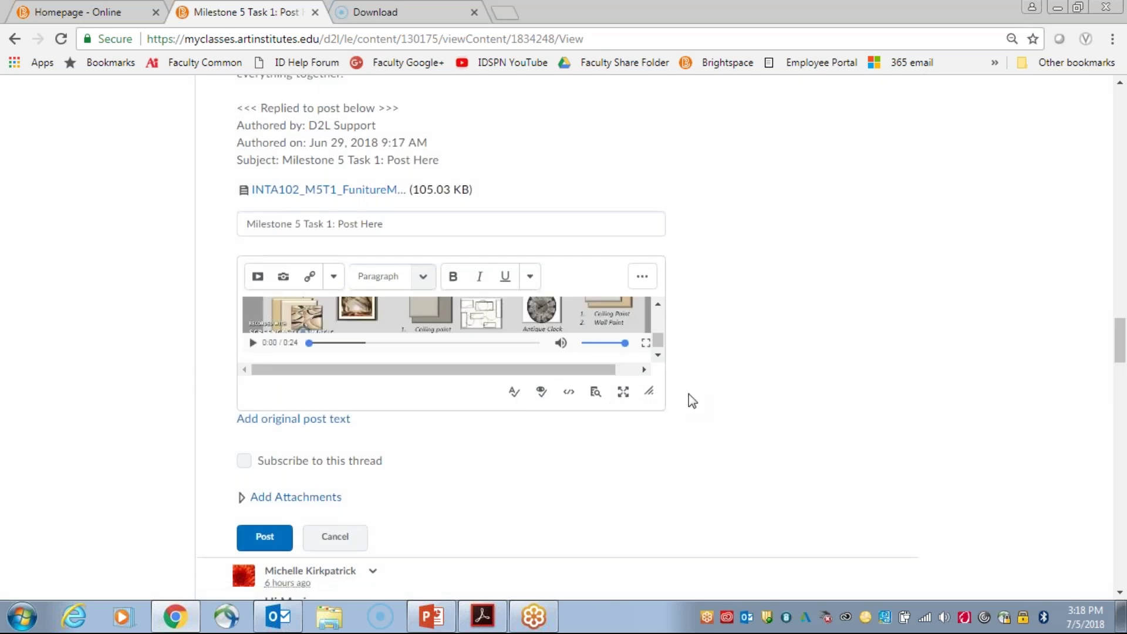
Enlarge the reply editor to check the embedded video, then post the reply
scroll(659, 335, "up", 2)
left_click_drag(659, 336, 658, 313)
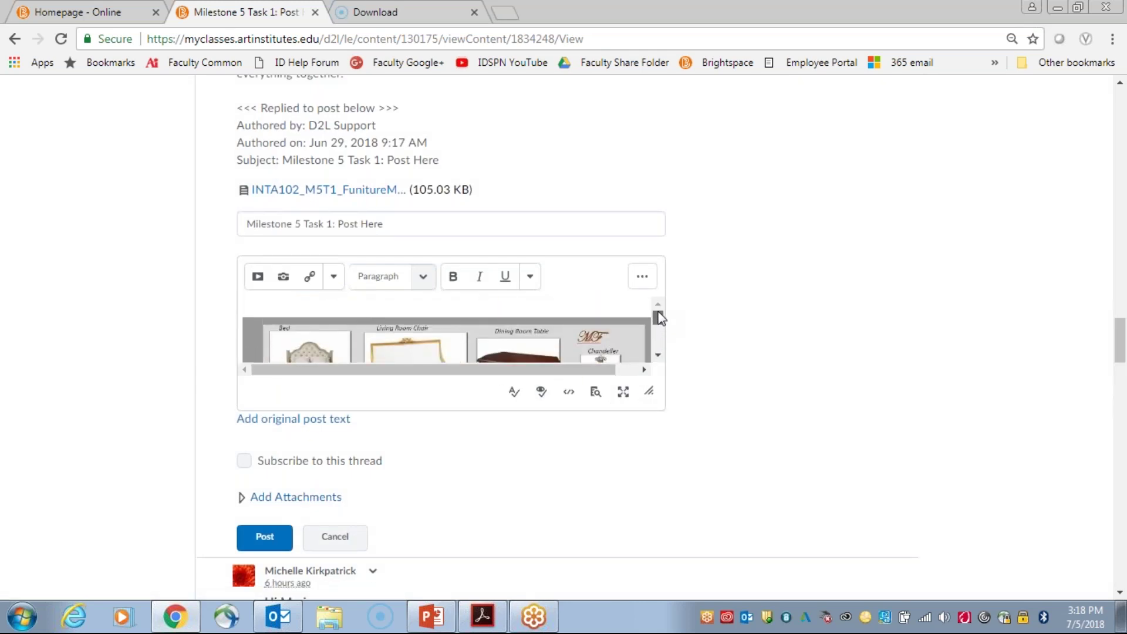
left_click_drag(649, 392, 857, 496)
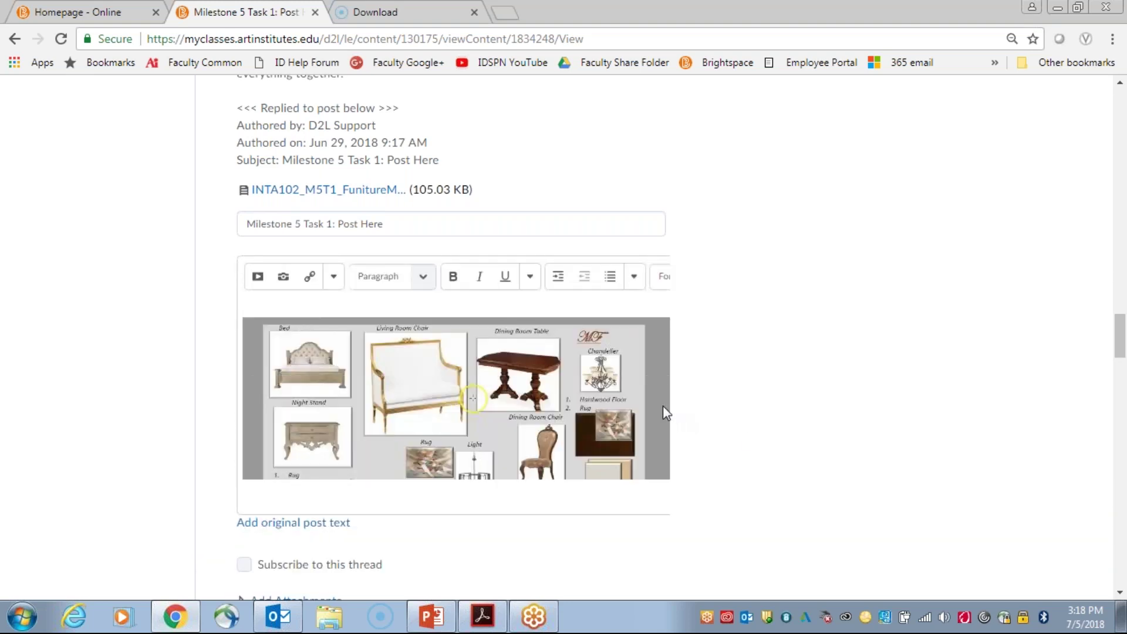
scroll(660, 399, "down", 2)
scroll(660, 400, "up", 2)
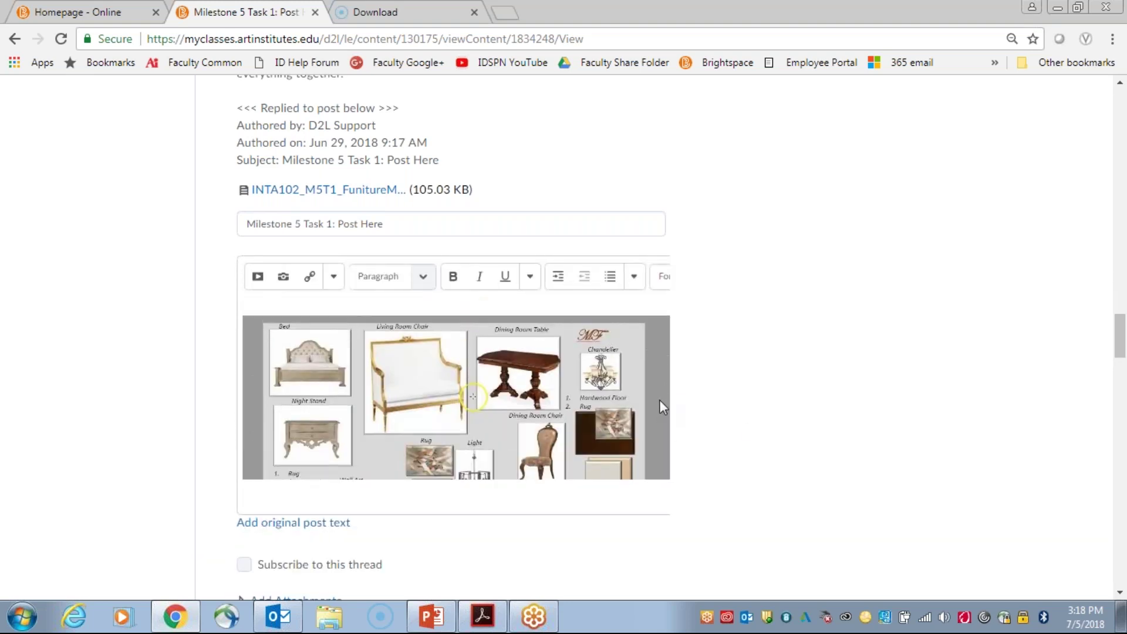
scroll(660, 399, "down", 3)
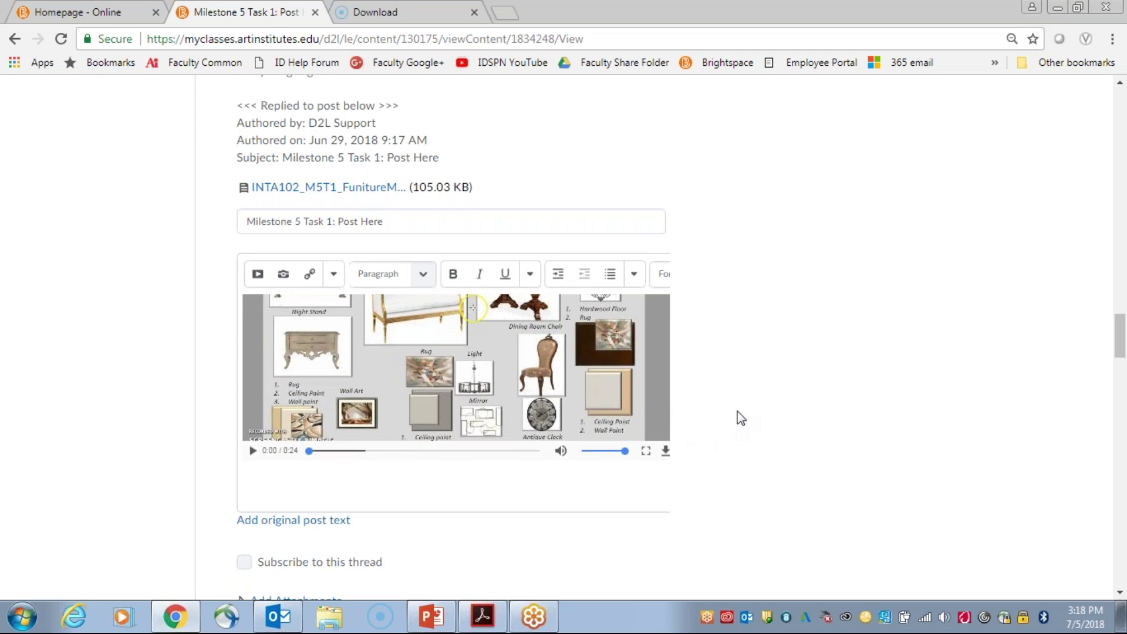
scroll(741, 418, "down", 3)
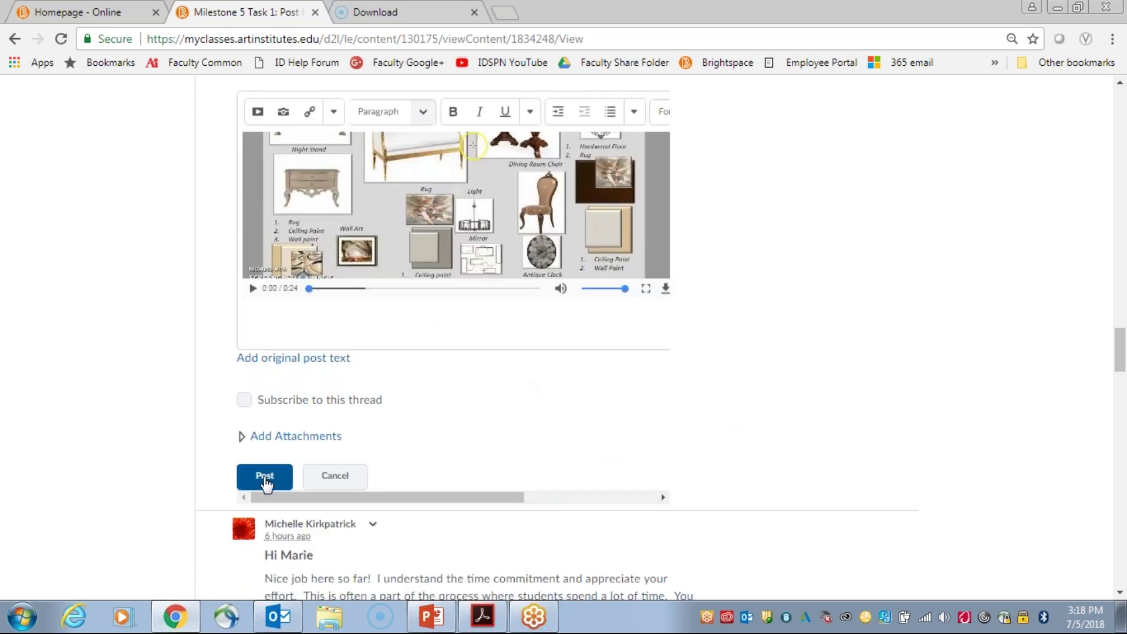
left_click(332, 479)
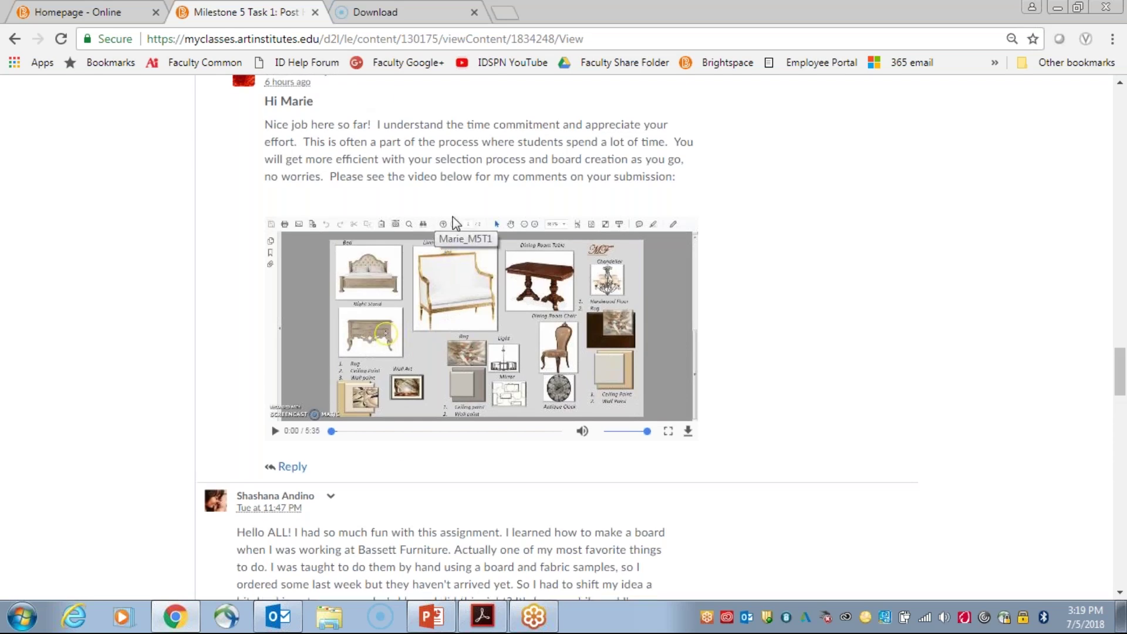
Browse the thread's replies with embedded feedback videos, then bring the slide show back
scroll(454, 223, "up", 1)
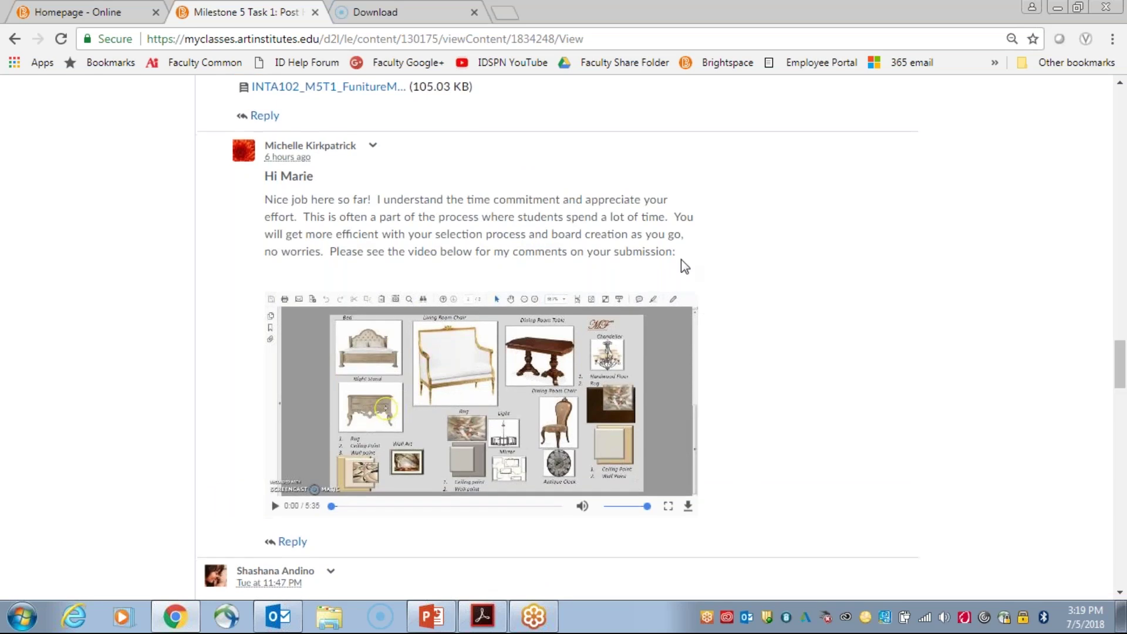
scroll(574, 217, "down", 1)
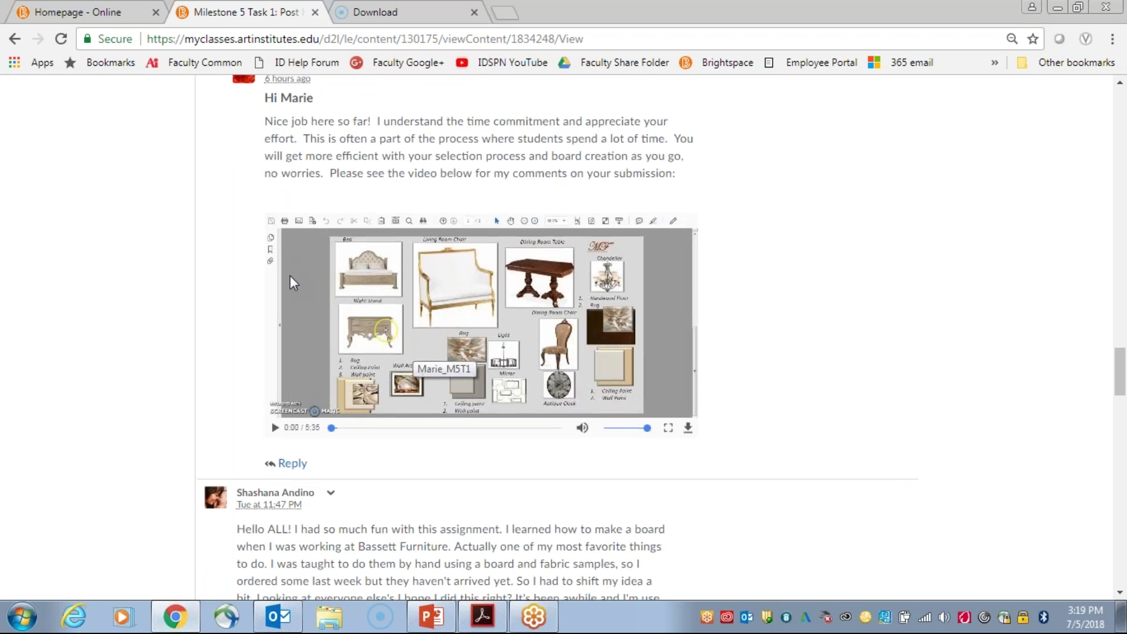
scroll(294, 283, "up", 2)
scroll(1120, 369, "up", 1)
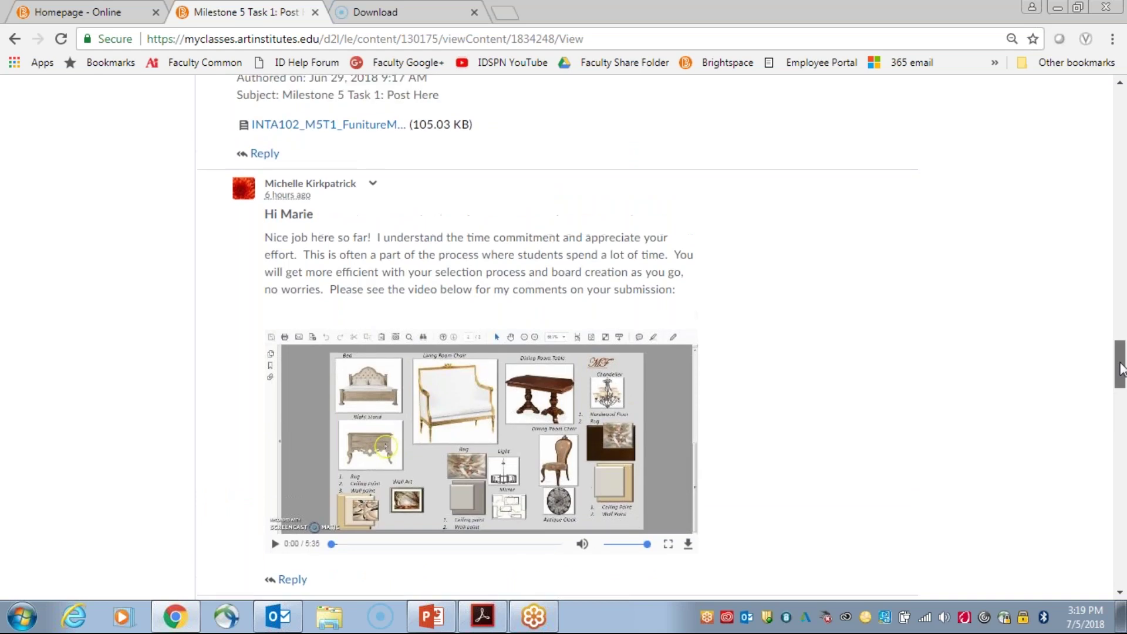
left_click_drag(1120, 369, 1100, 461)
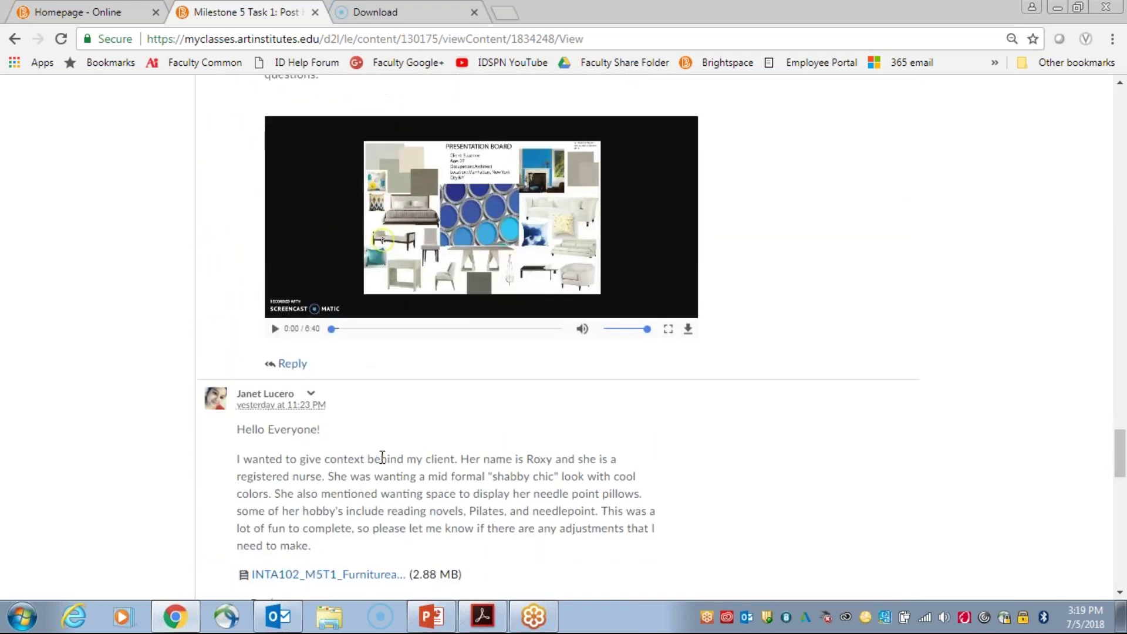
left_click(432, 622)
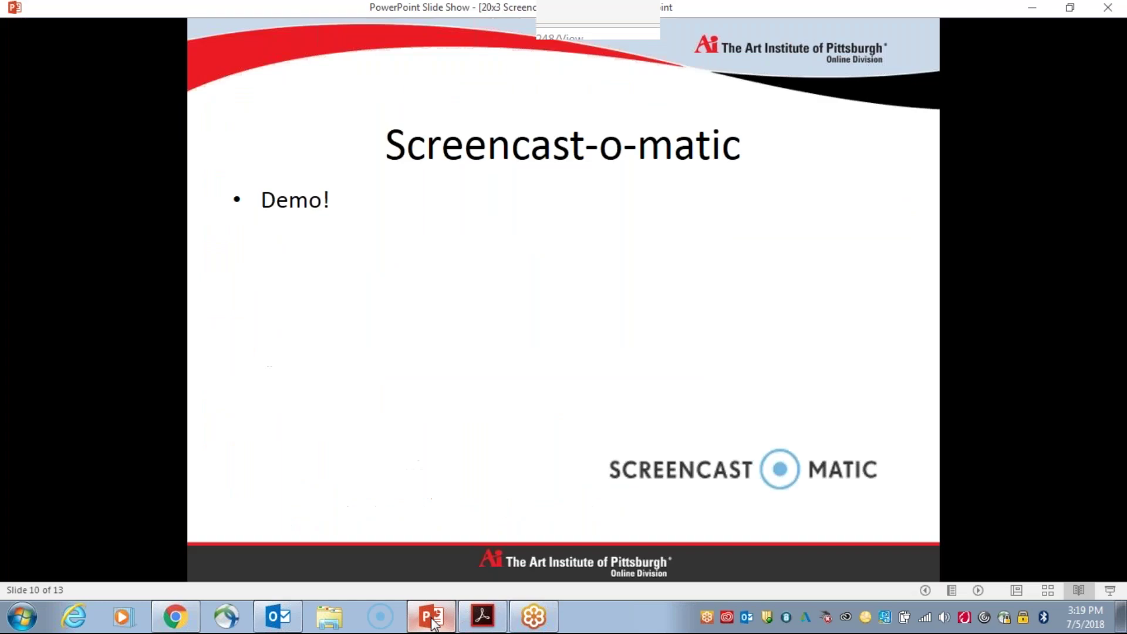
Advance to slide 11, Viewing Videos in Classroom, then return to the discussion in Chrome
left_click(477, 328)
left_click(473, 322)
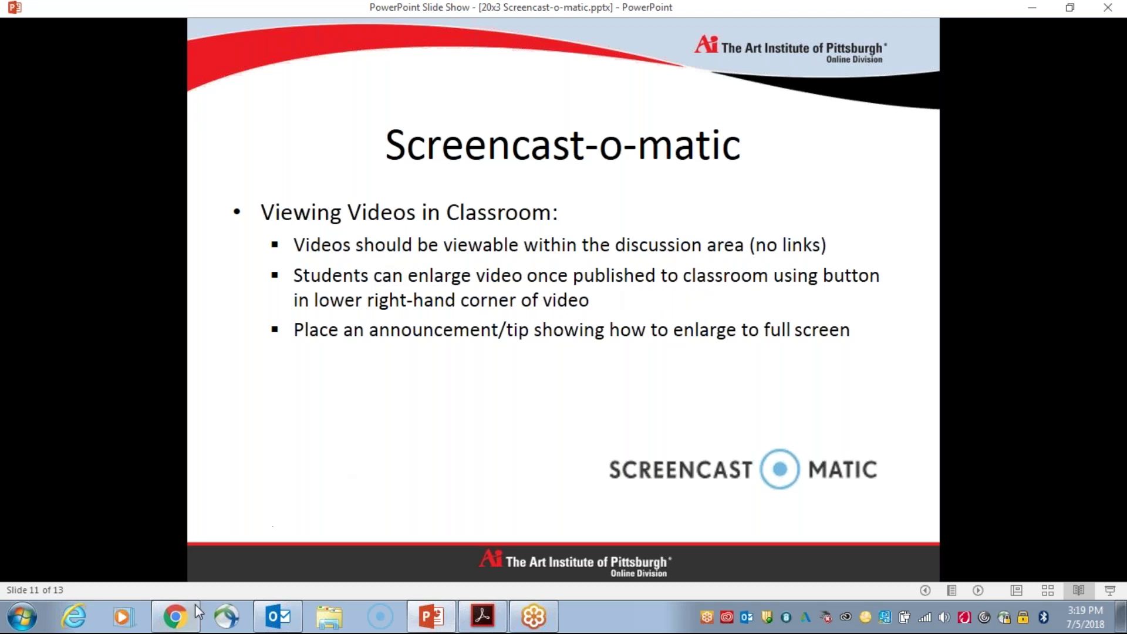
left_click(176, 617)
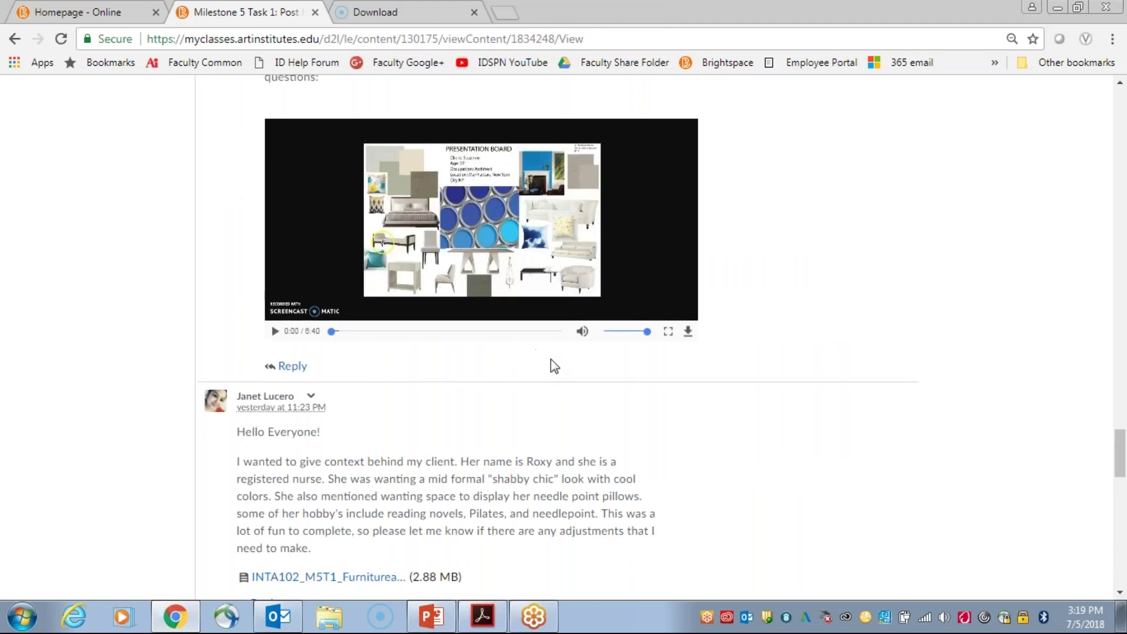
On the instructor's video reply, seek to 3:26, lower volume to about half, and go full screen
scroll(555, 366, "up", 11)
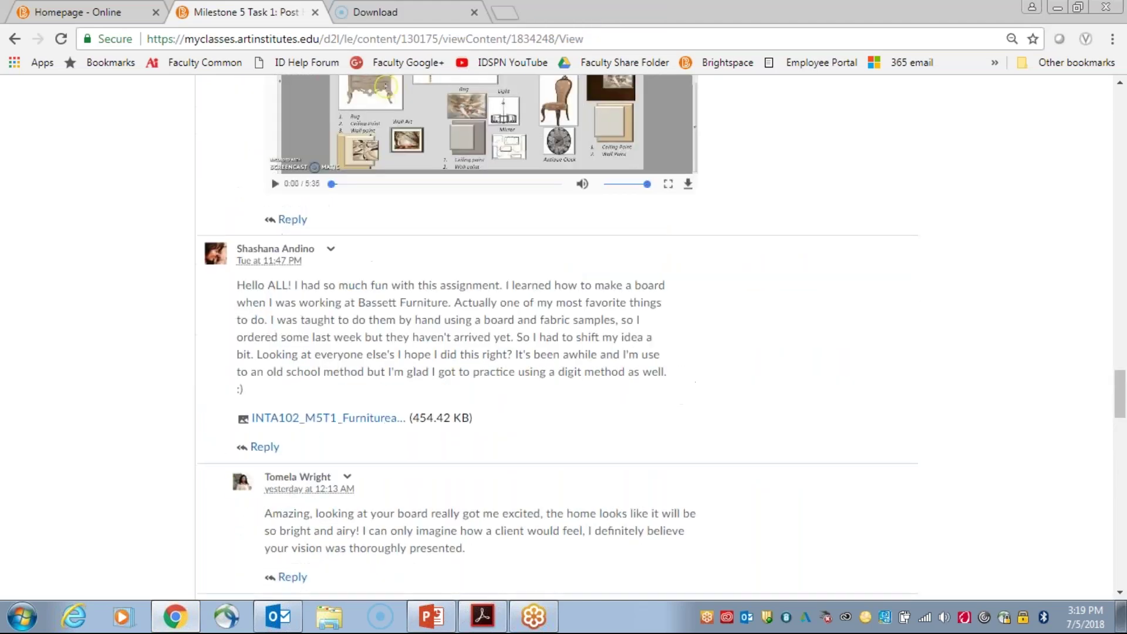
scroll(576, 373, "up", 3)
scroll(577, 374, "up", 1)
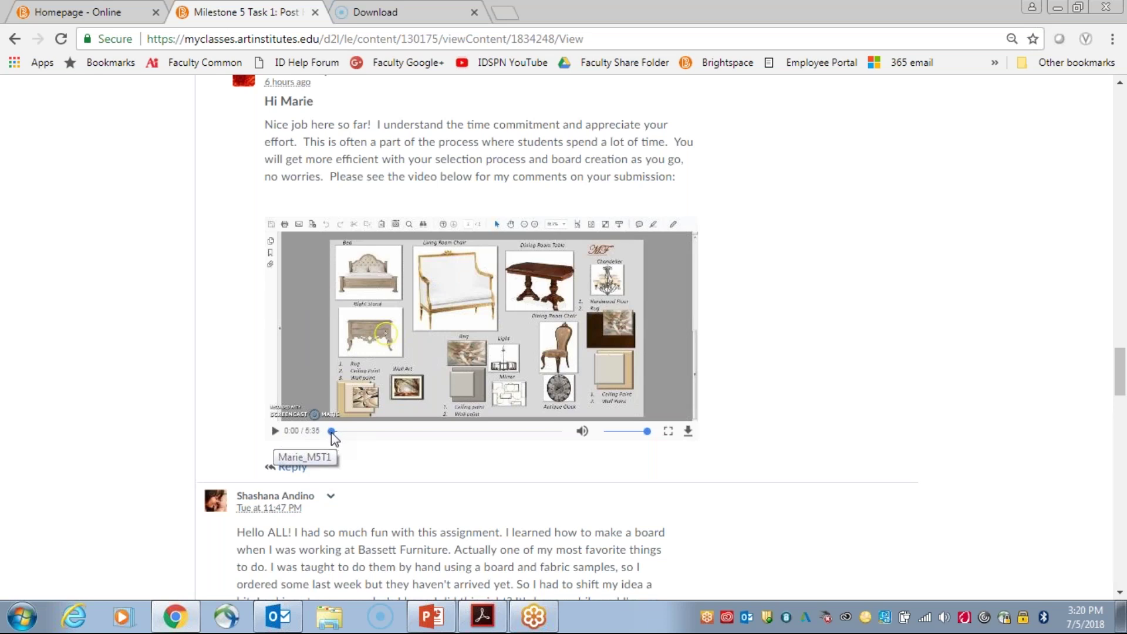
mouse_move(332, 434)
left_mouse_down()
mouse_move(514, 435)
mouse_move(329, 437)
left_mouse_up()
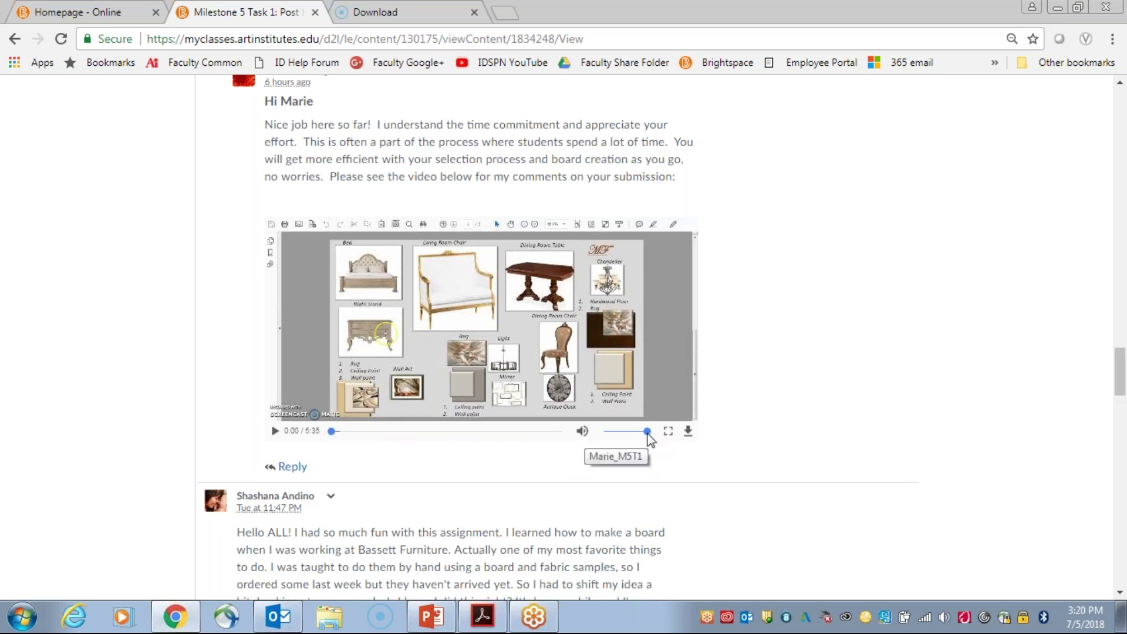
mouse_move(647, 432)
left_mouse_down()
mouse_move(614, 439)
mouse_move(649, 443)
left_mouse_up()
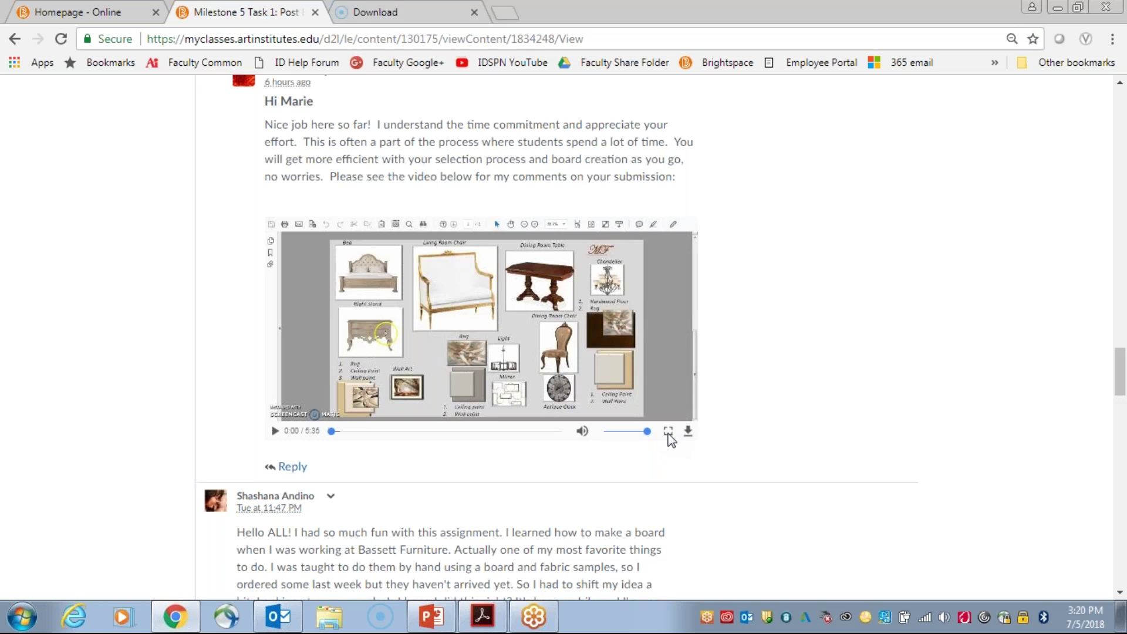
left_click(668, 432)
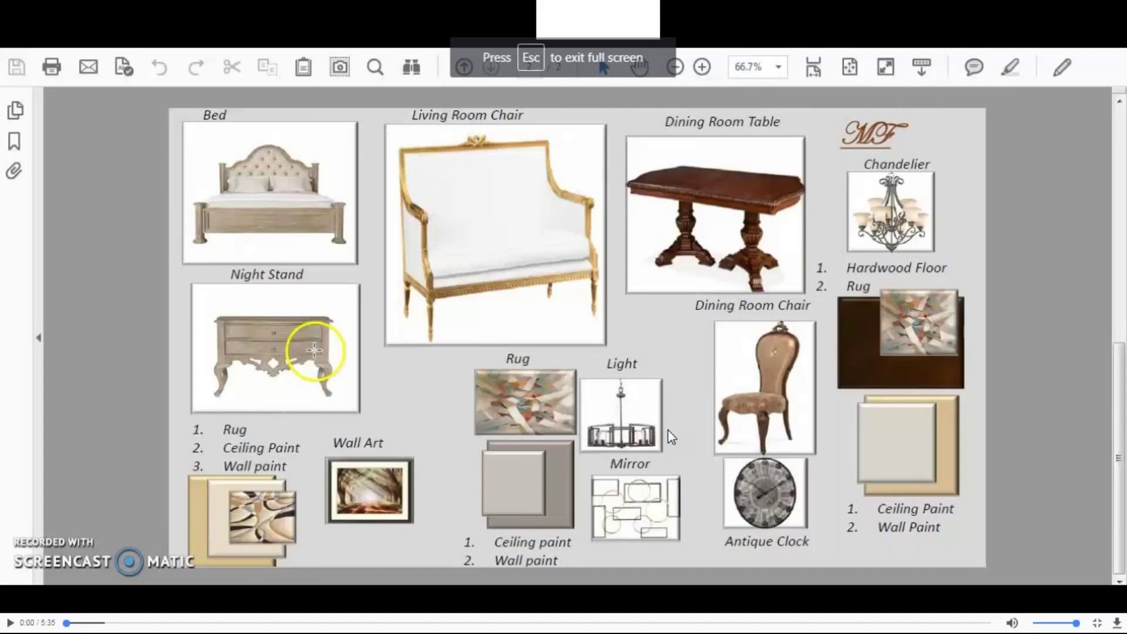
Play the video full screen, exit back to the thread, download it as an MP4, and return to the slides
left_click(481, 378)
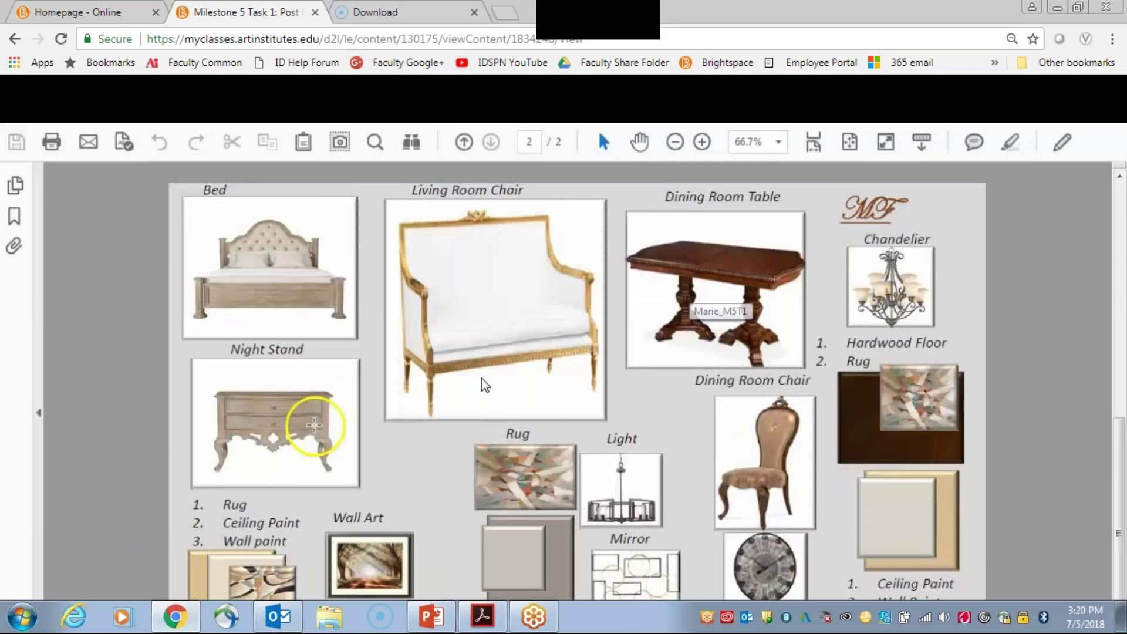
key("Escape")
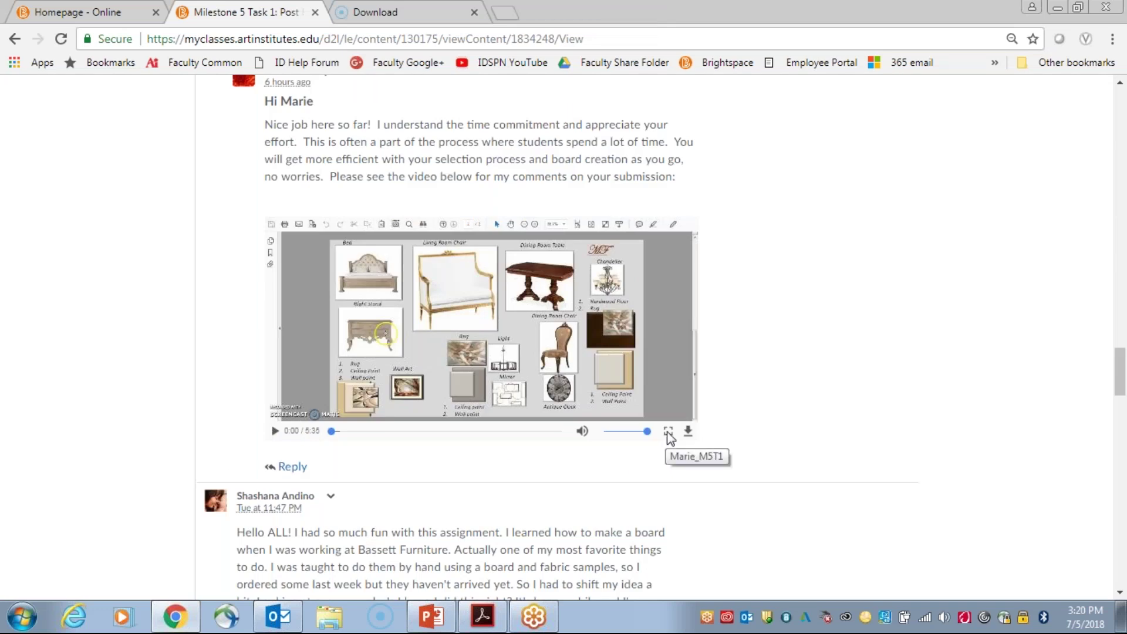
left_click(669, 432)
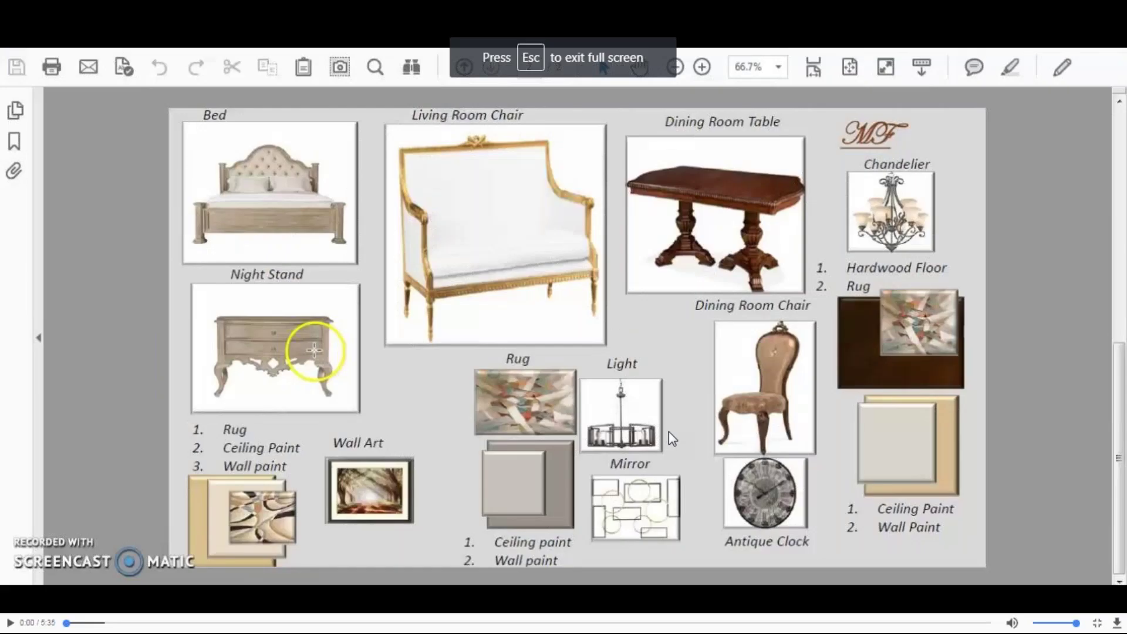
left_click(1097, 623)
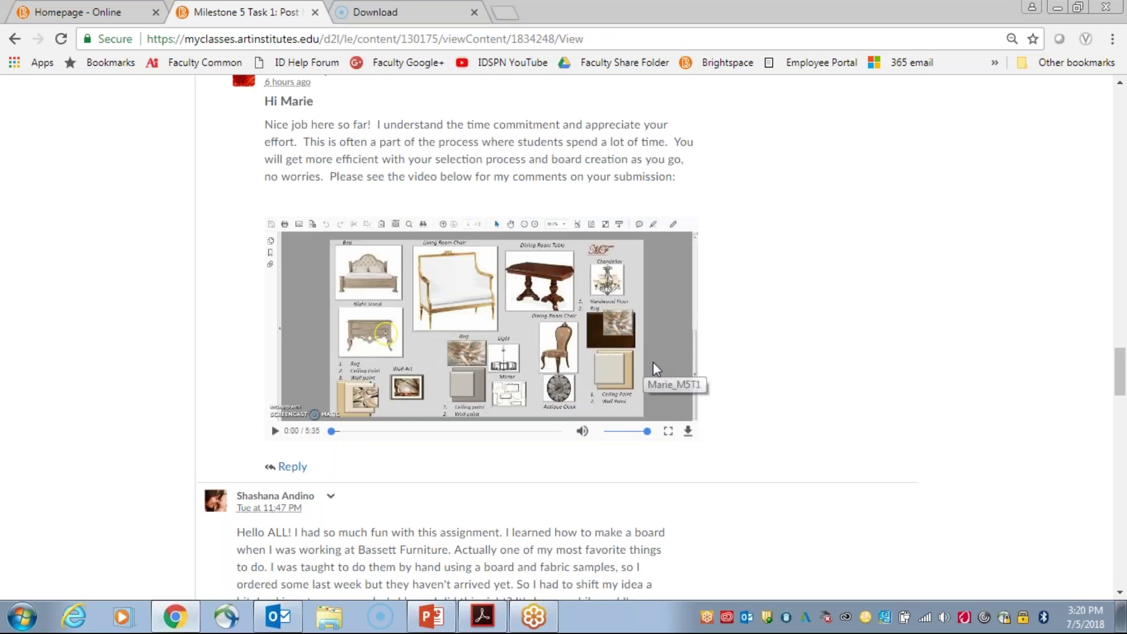
left_click(688, 432)
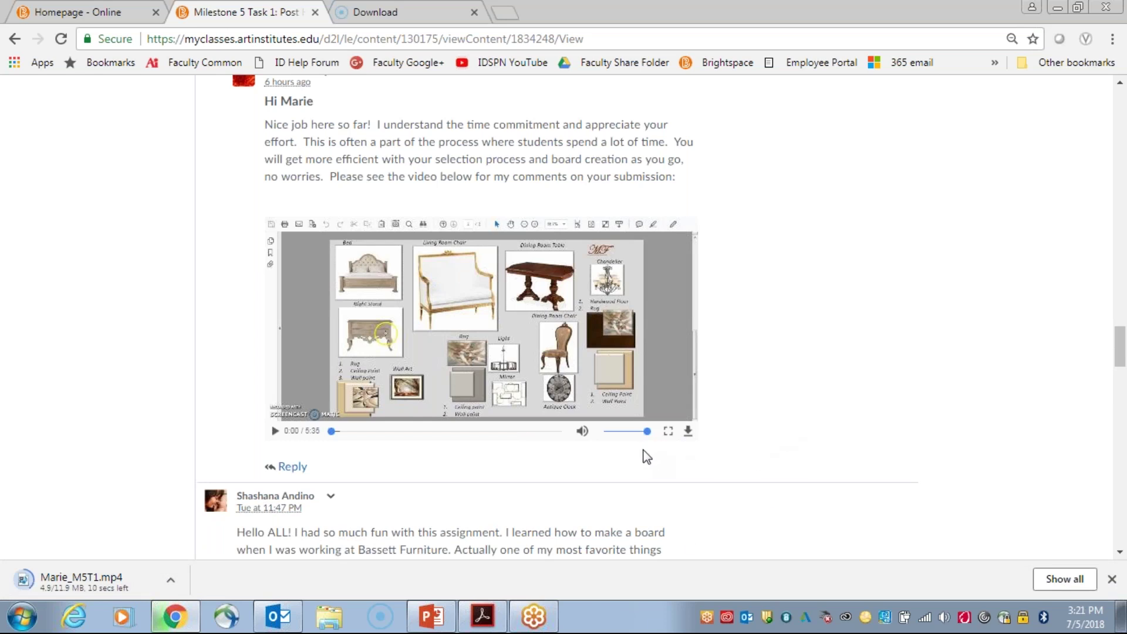
left_click(434, 623)
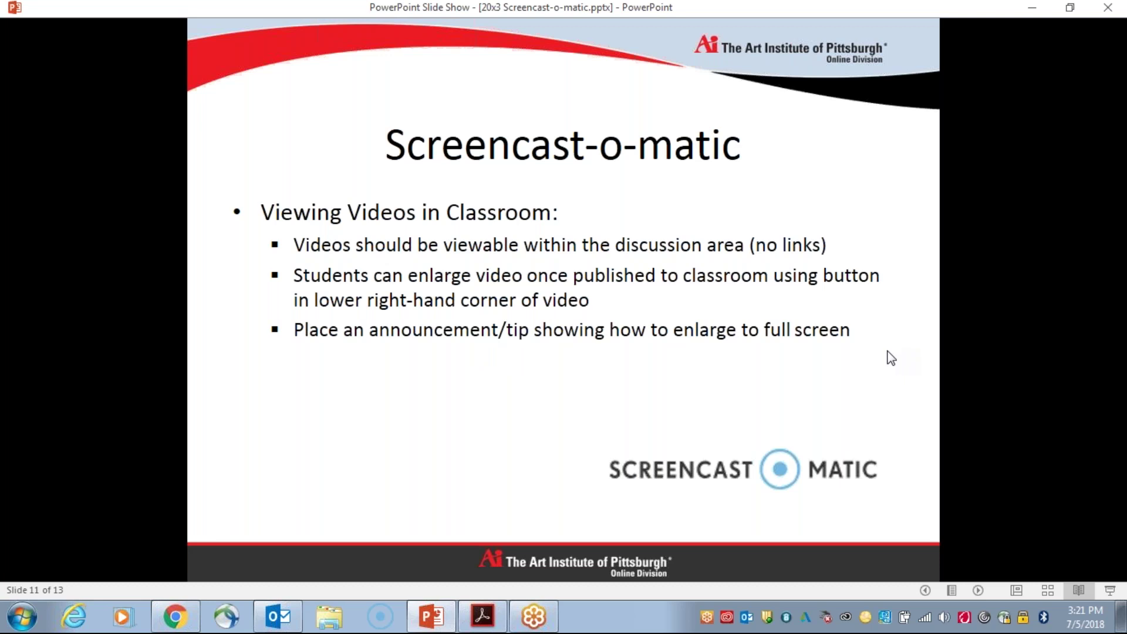
Move to slide 12, 'Important Notes!', on missing usage reports and Capture Central
key("Right")
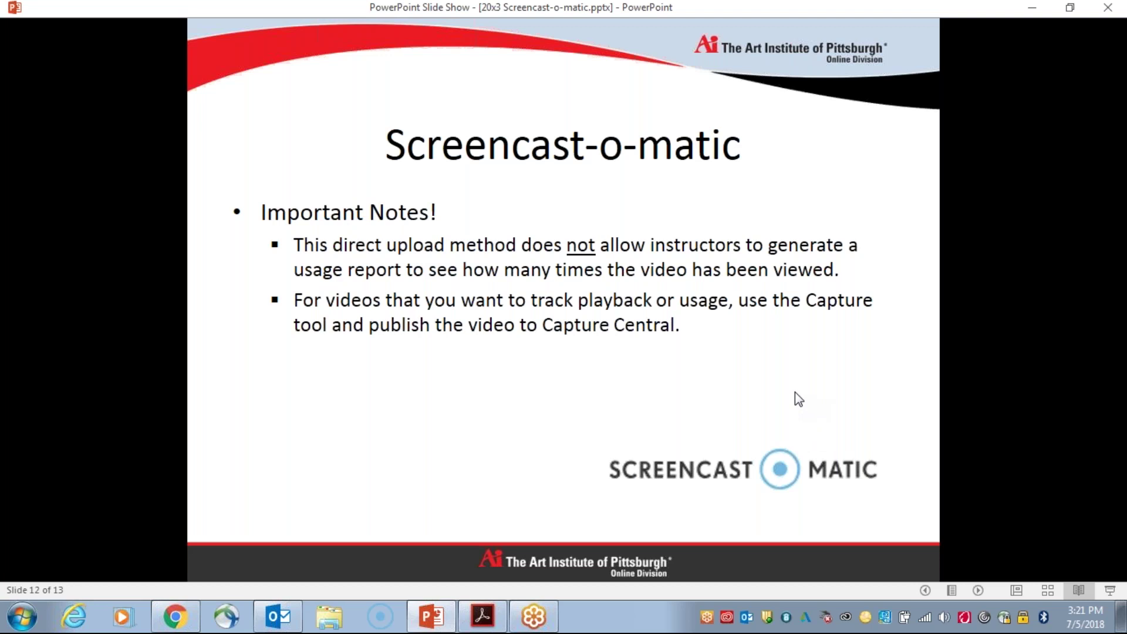
Move to the final slide 13, 'Questions?', showing the presenter's contact details
key("Right")
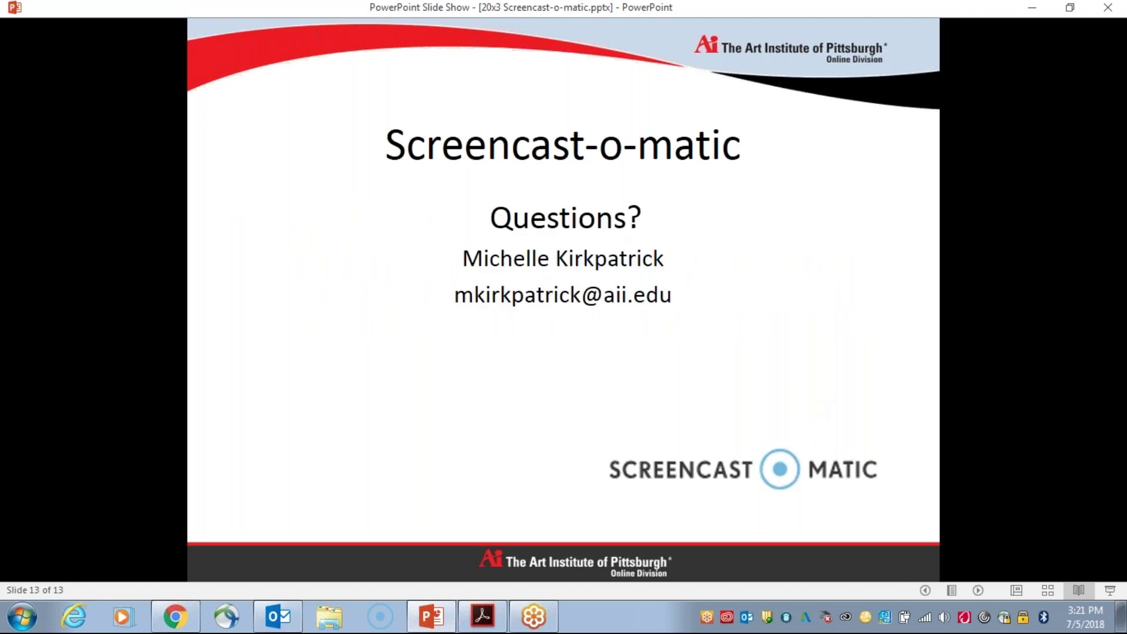